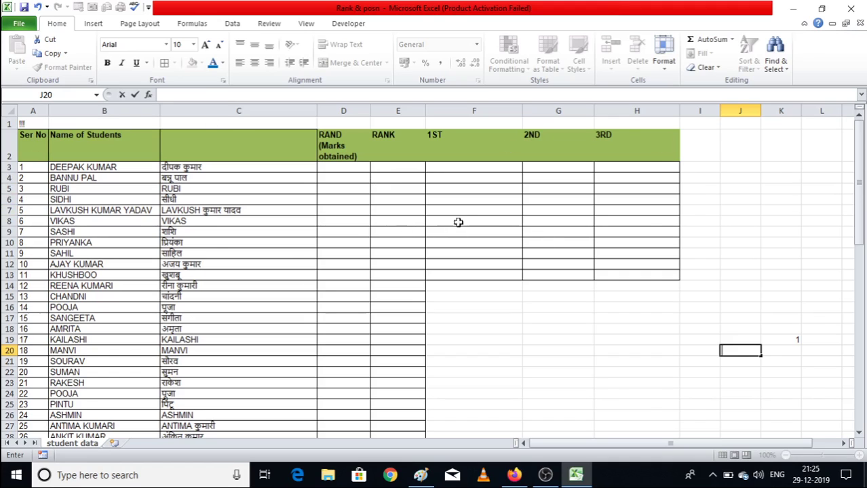
Enter the formula =RAND() in cell D3 for the first student's marks
left_click(339, 166)
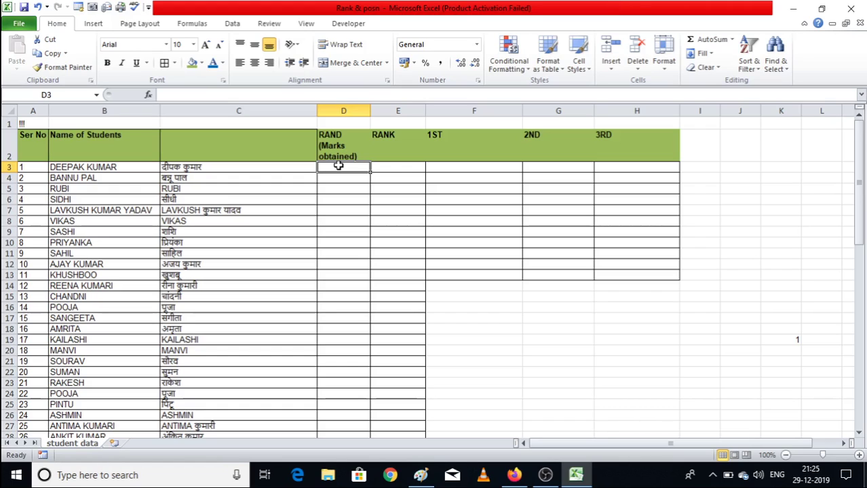
type("=")
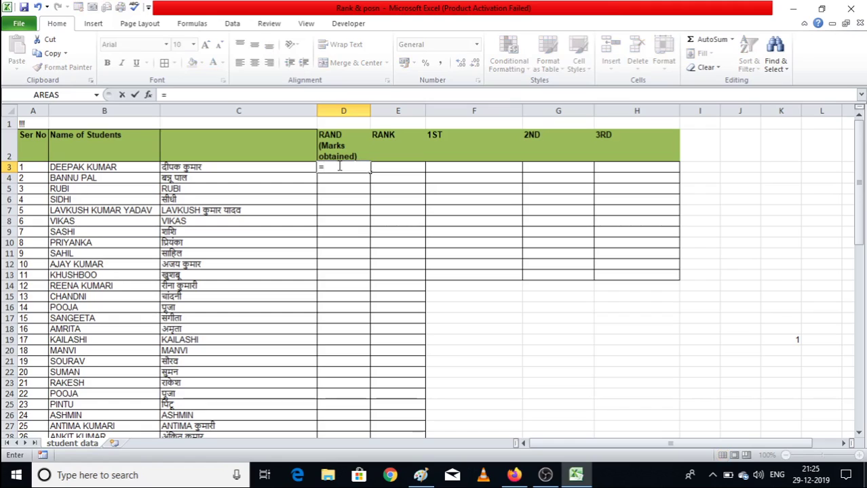
type("r")
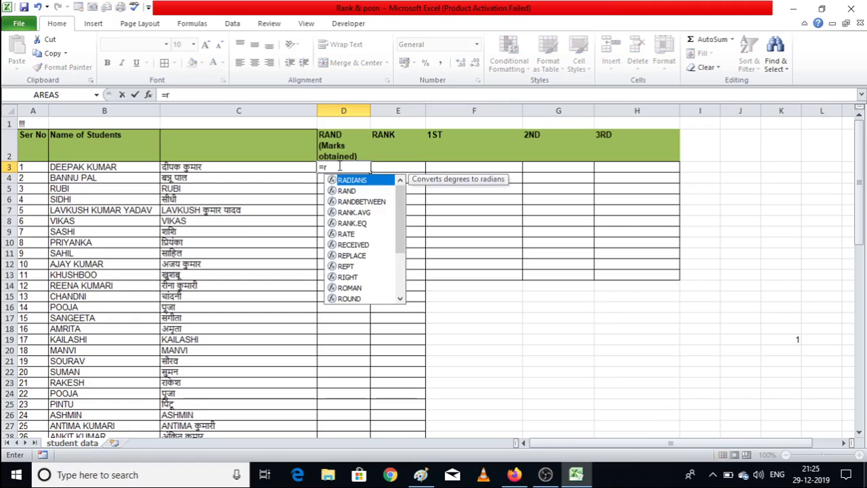
type("and")
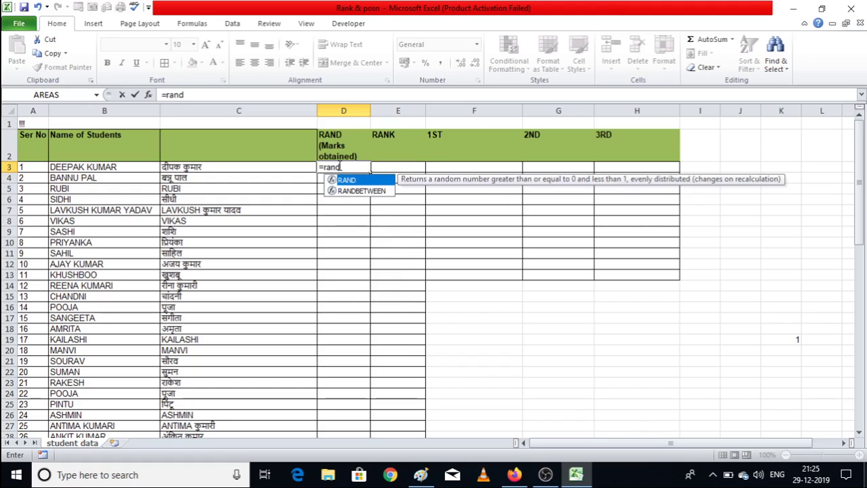
key("Tab")
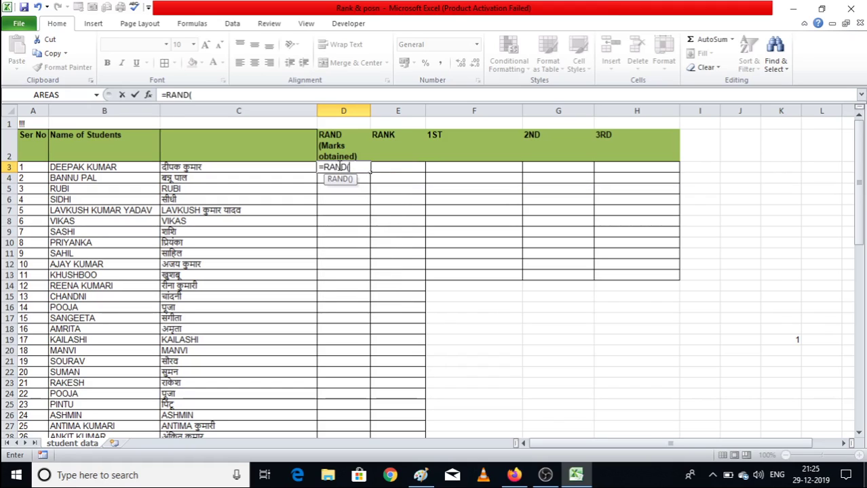
type(")")
key("Return")
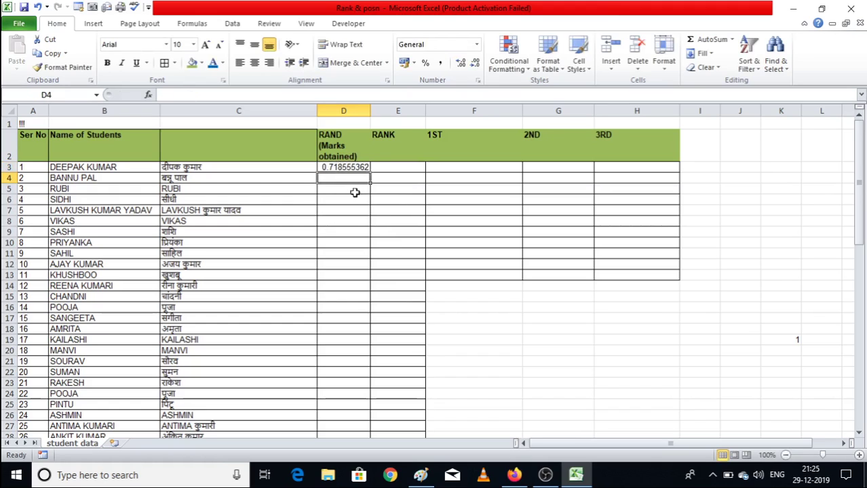
Fill the RAND formula from D3 down to D71, the last student's row
left_click(354, 167)
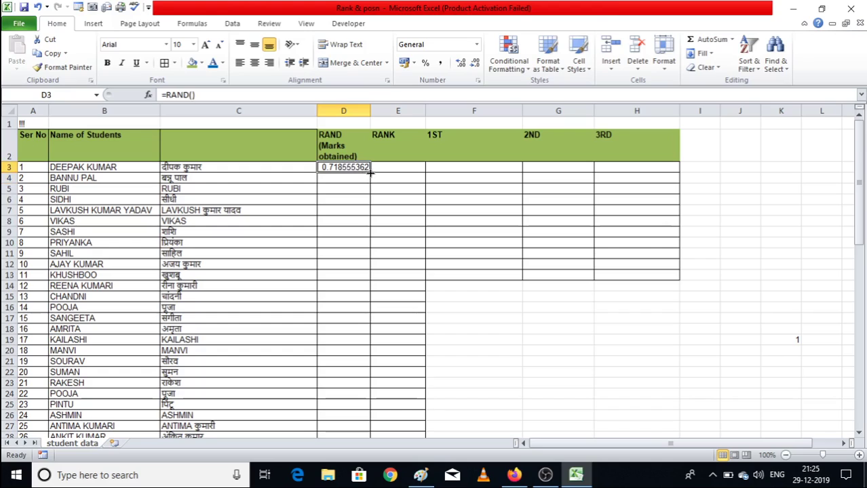
left_click_drag(370, 173, 391, 417)
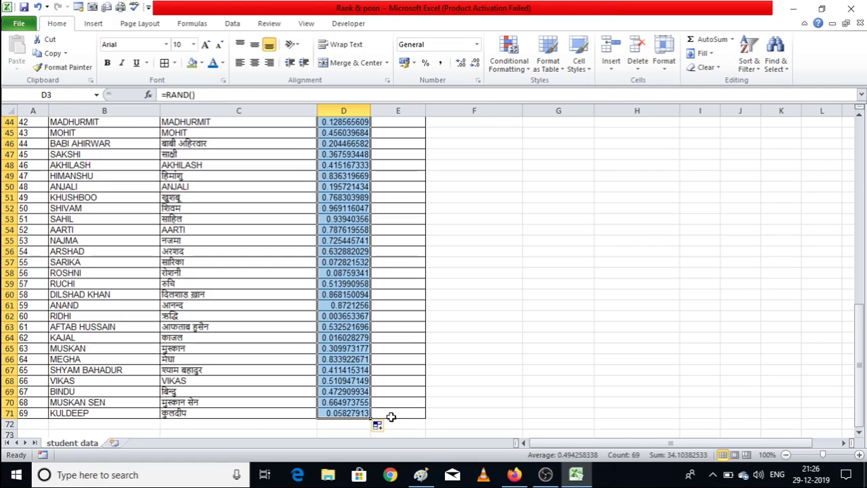
key("ctrl+Home")
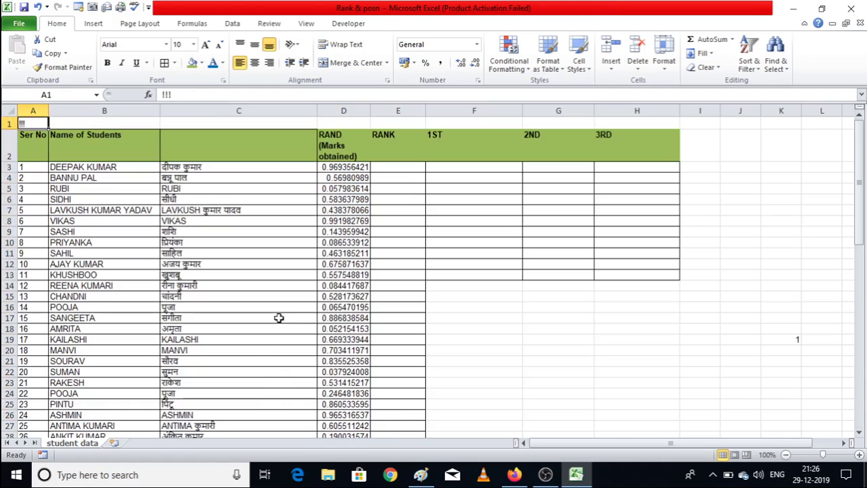
Change the header in D2 to RAND and enter NAMES IN HINDI as the header in C2
left_click(329, 153)
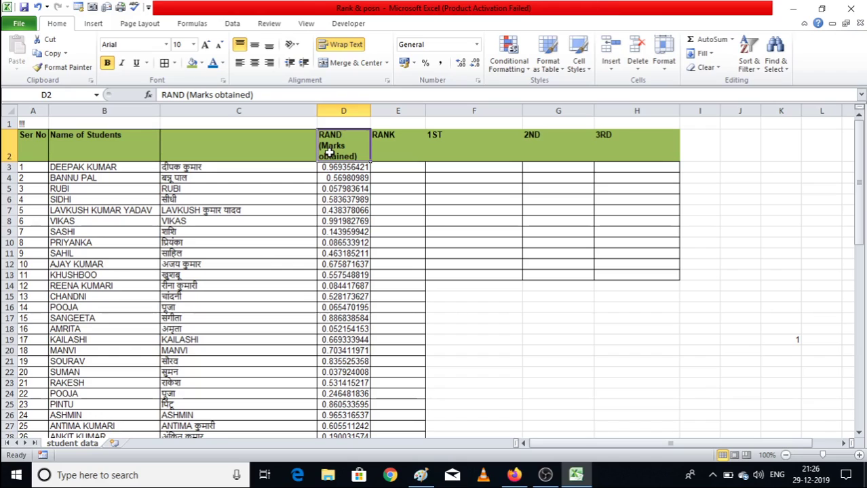
type("RAND")
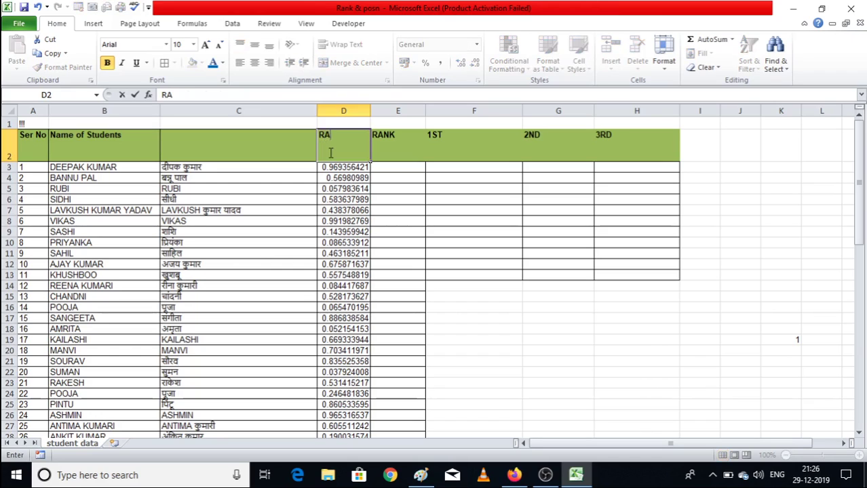
left_click(222, 133)
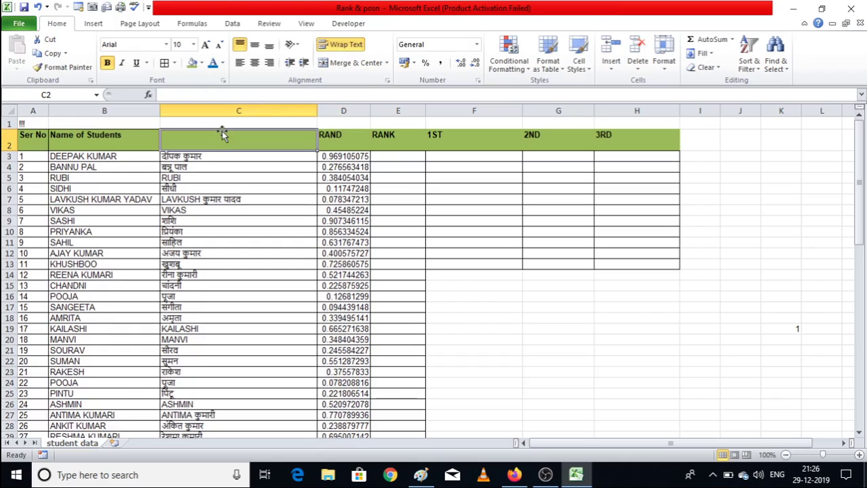
type("NAMES")
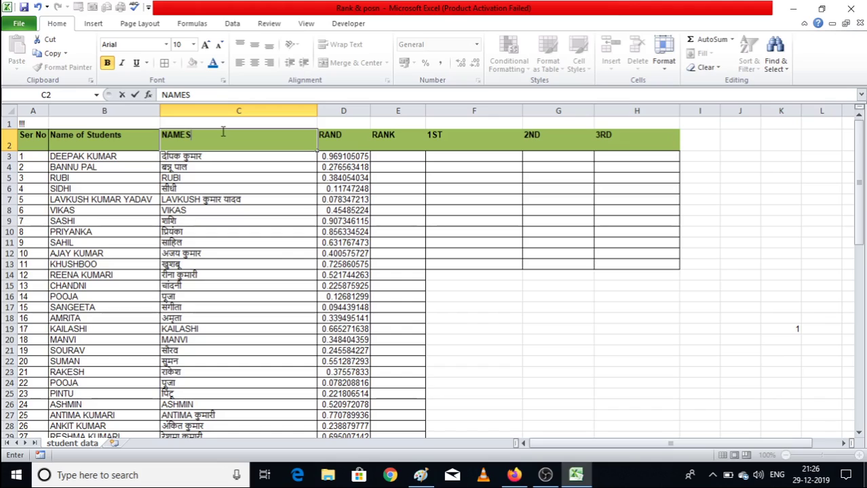
type(" IN ")
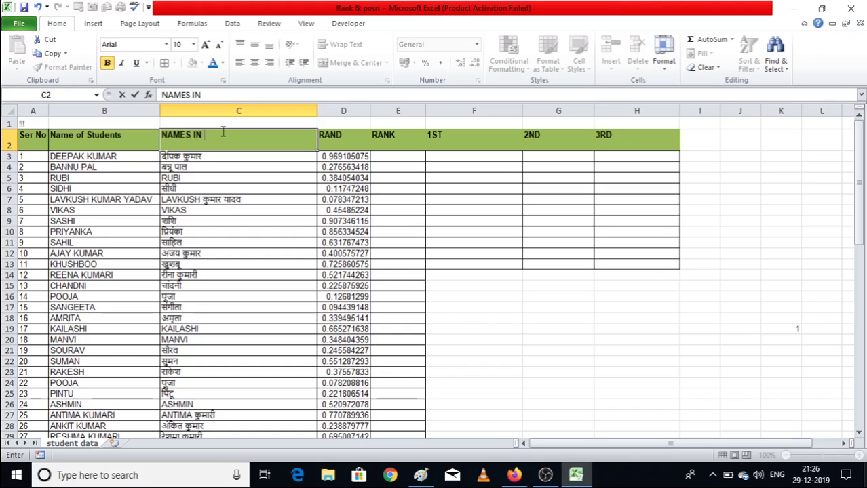
type("HINDI")
Enter =RANK.EQ(D3,D:D,0) in cell E3 to rank the first student's mark in descending order
left_click(381, 158)
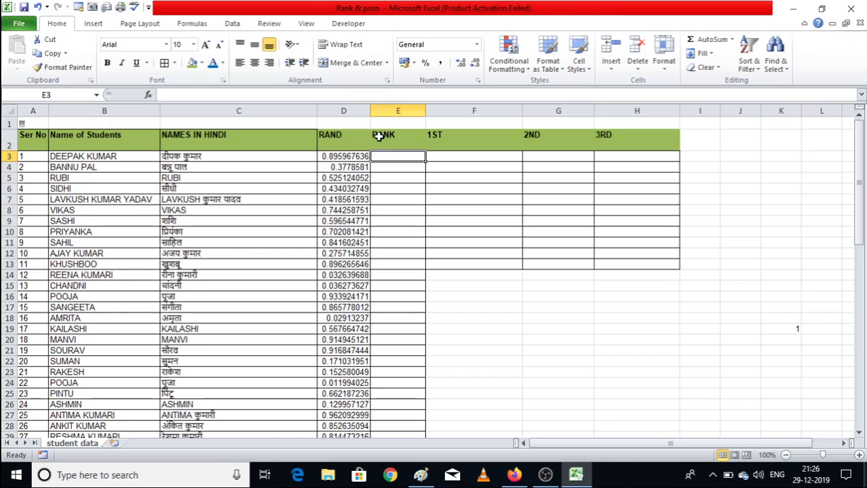
type("=R")
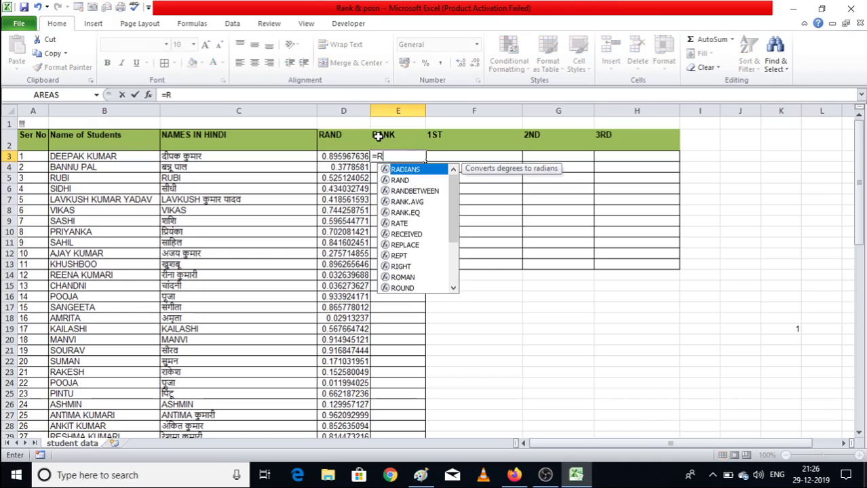
type("ANK")
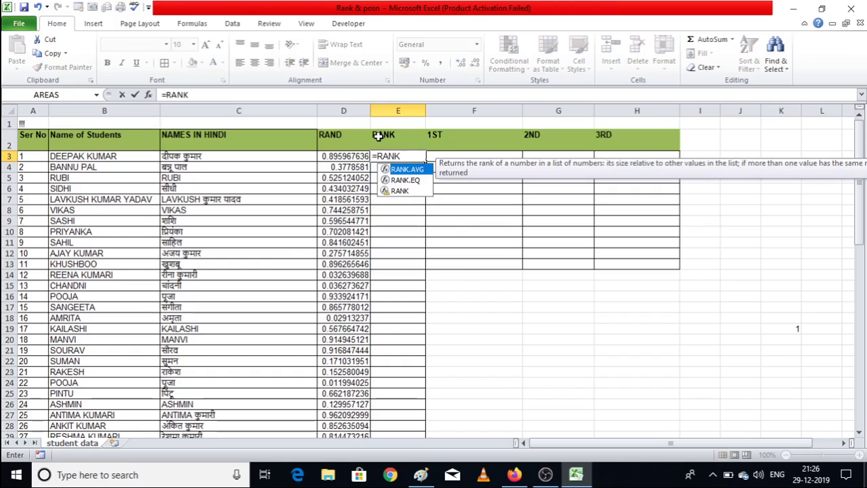
key("Down")
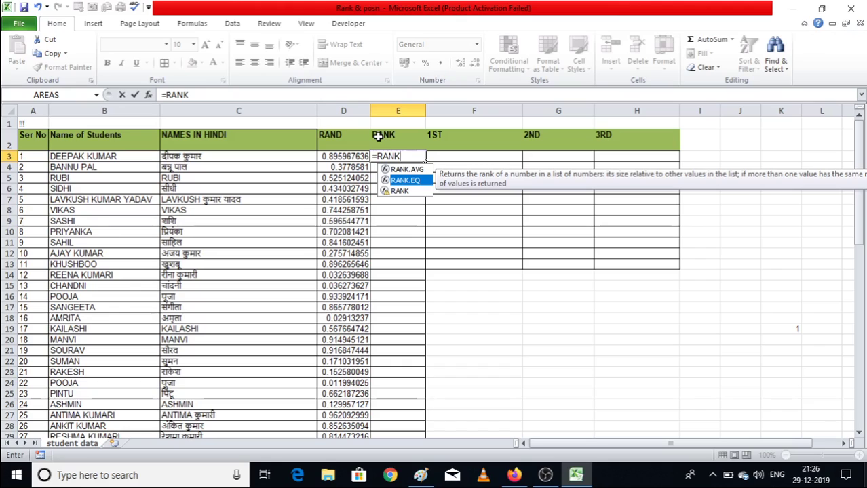
key("Tab")
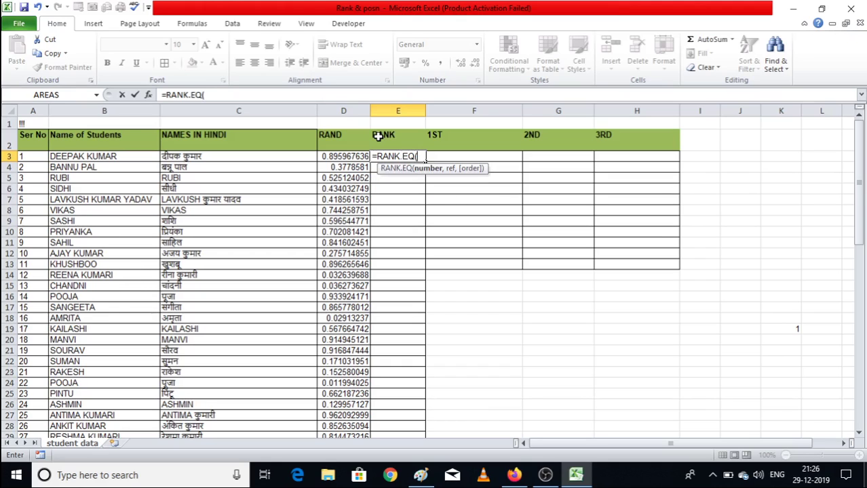
left_click(348, 156)
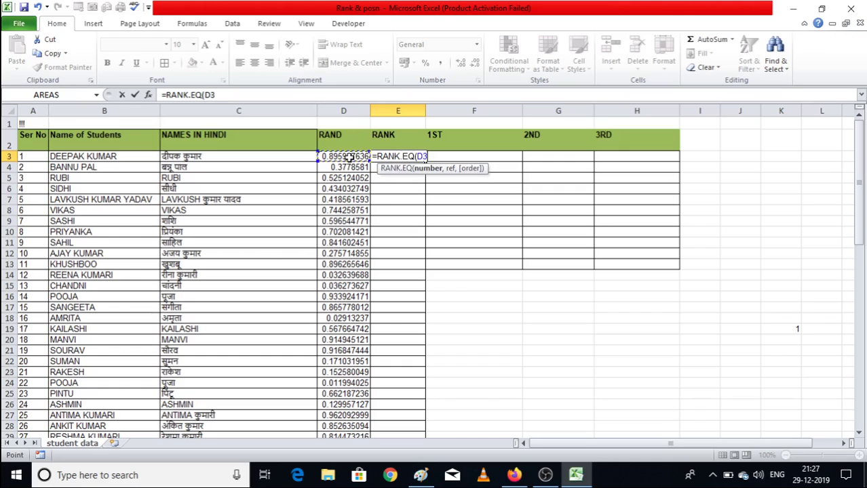
type(",")
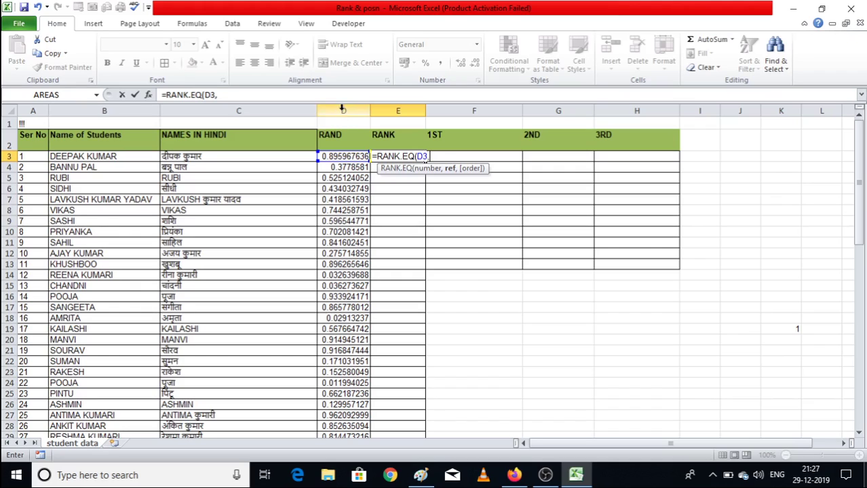
left_click(343, 112)
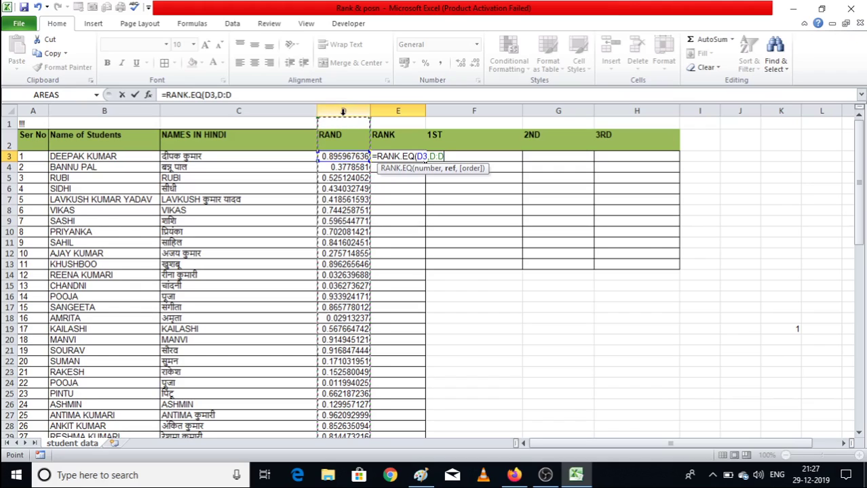
type(",")
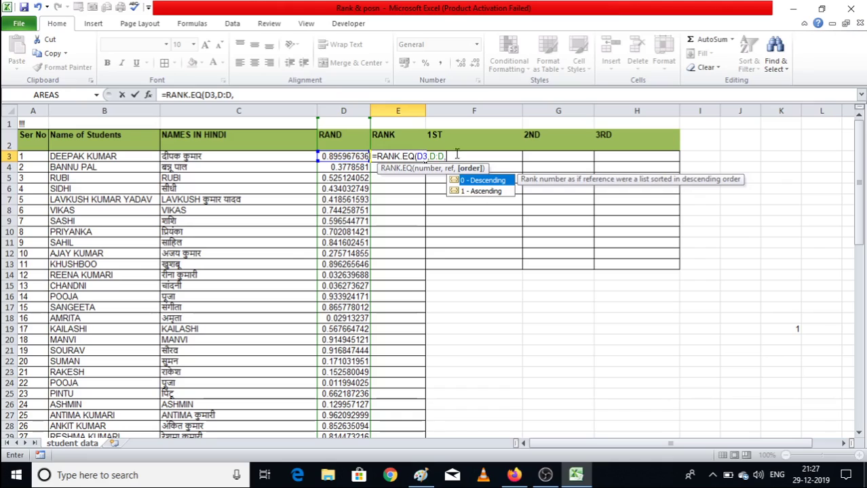
type("0")
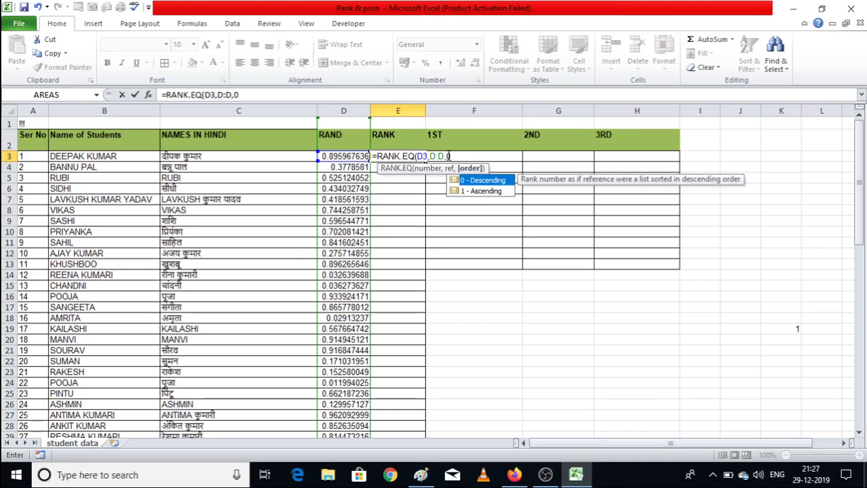
type(")")
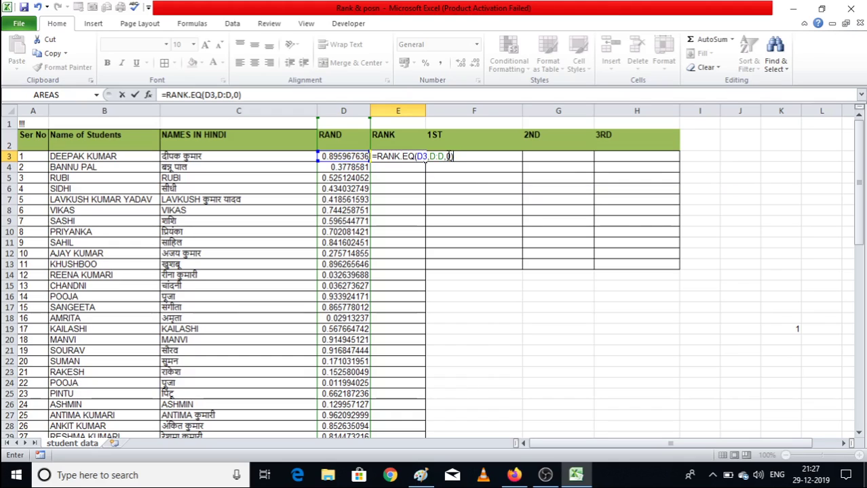
key("Return")
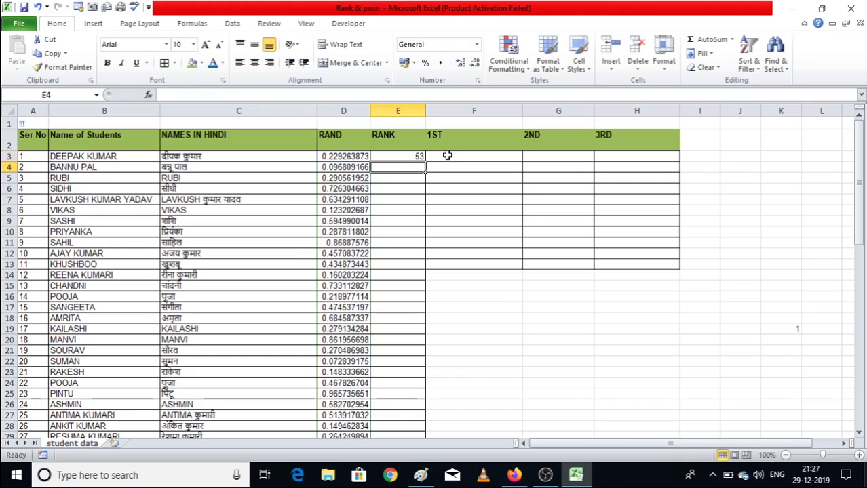
Fill the RANK.EQ formula from E3 down the RANK column for all students
left_click(403, 156)
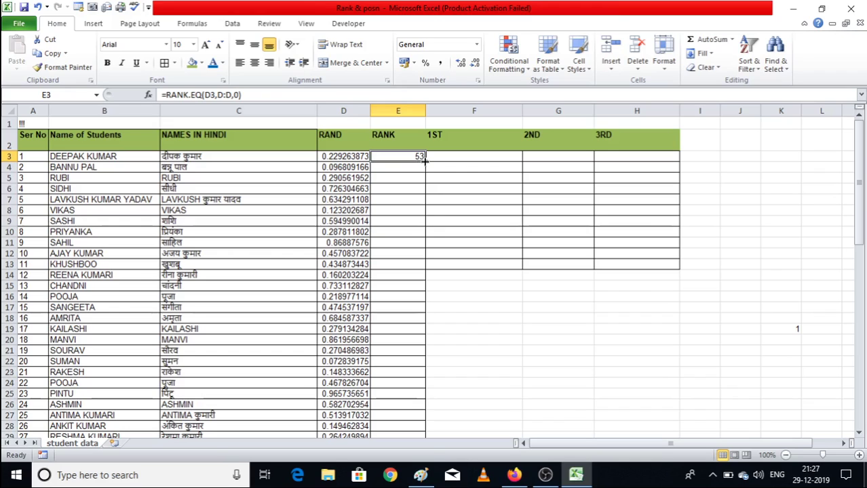
double_click(425, 161)
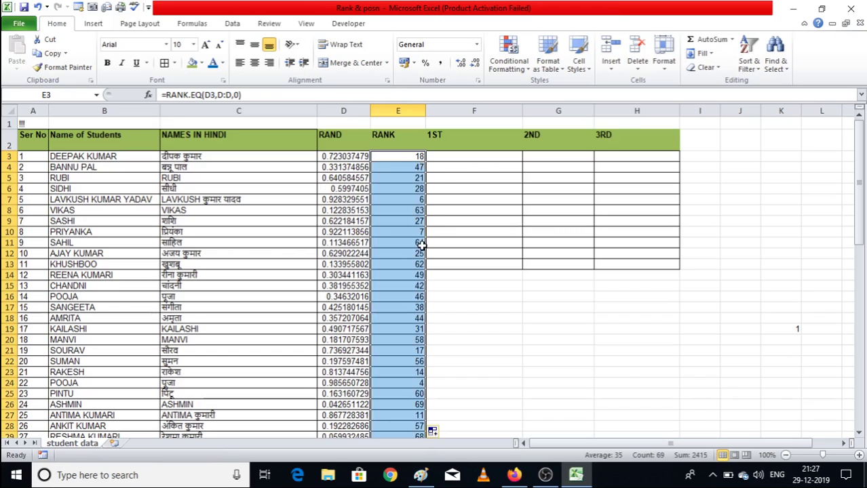
left_click(410, 268)
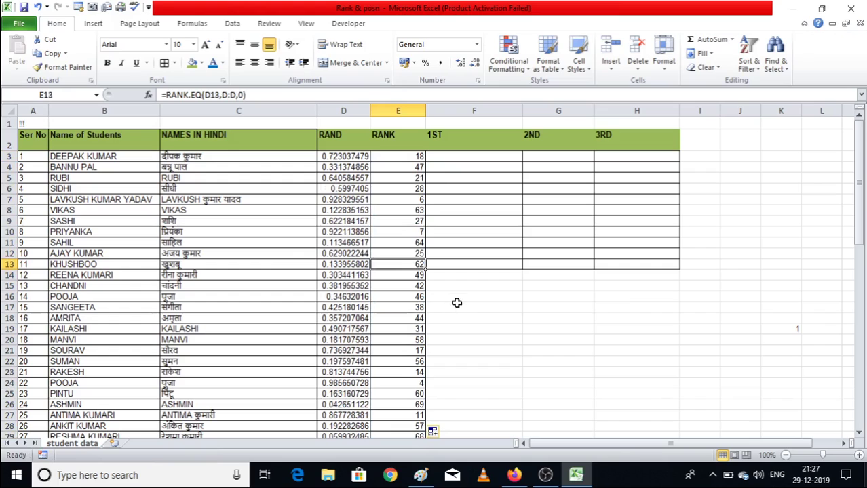
Enter =MATCH(1,E:E,0) in cell F3 to find the row position of the first-ranked student
left_click(444, 156)
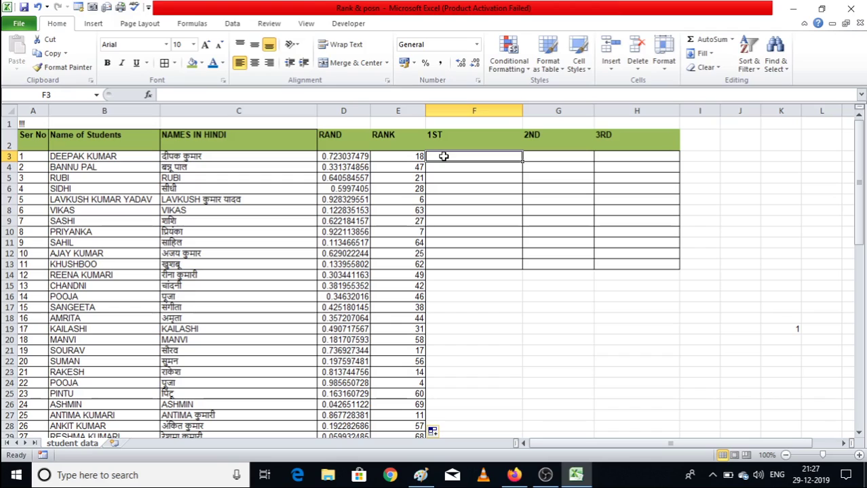
type("=MA")
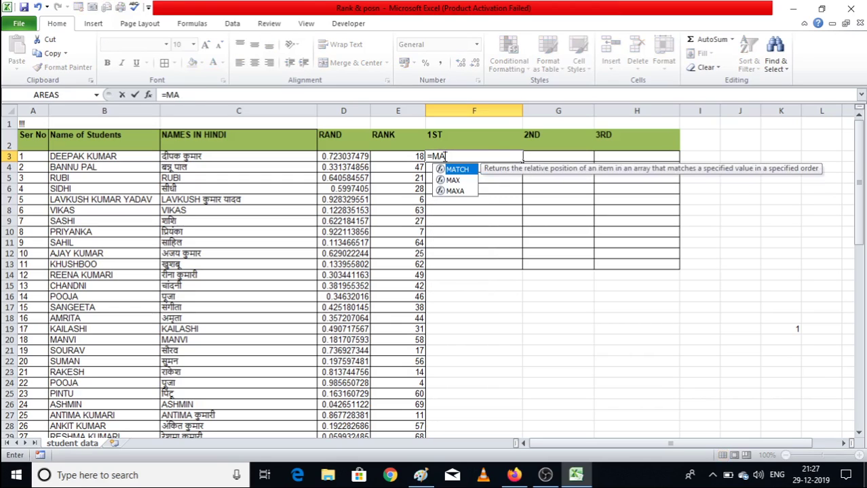
key("Tab")
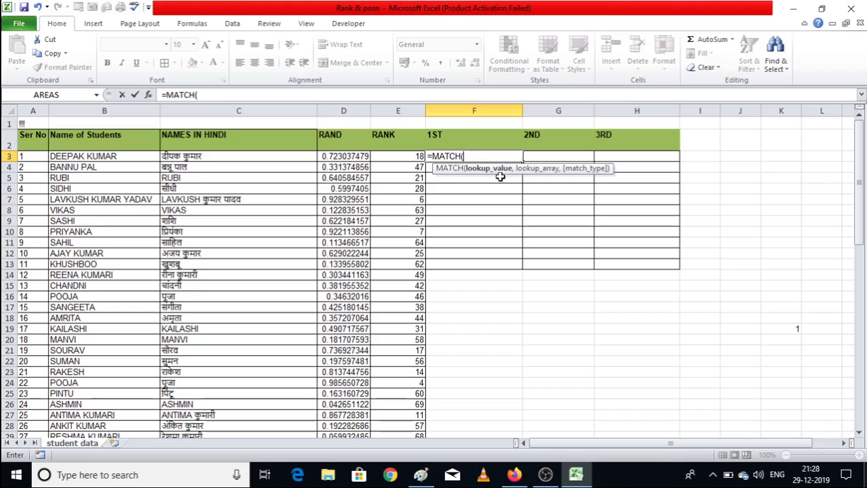
left_click(409, 158)
key("BackSpace")
key("BackSpace")
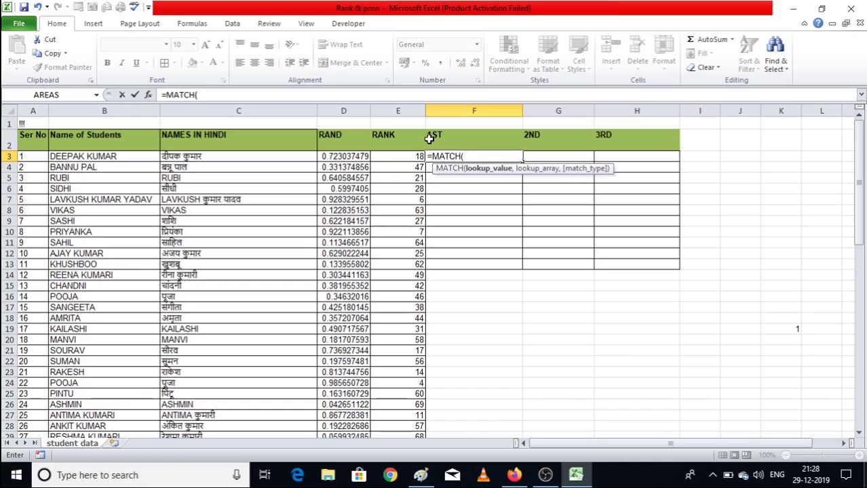
type("1")
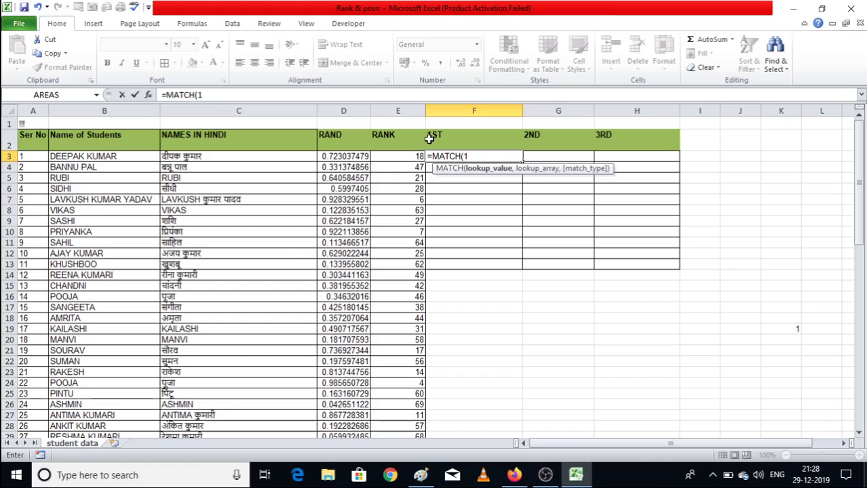
type(",")
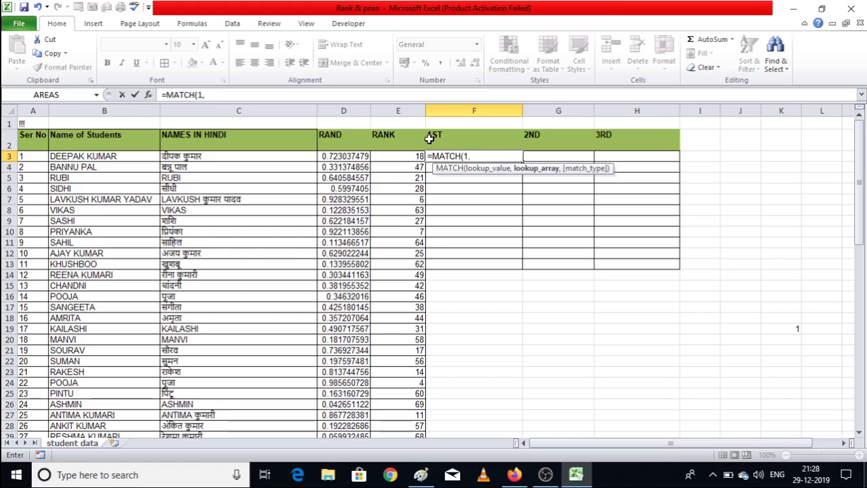
left_click(392, 110)
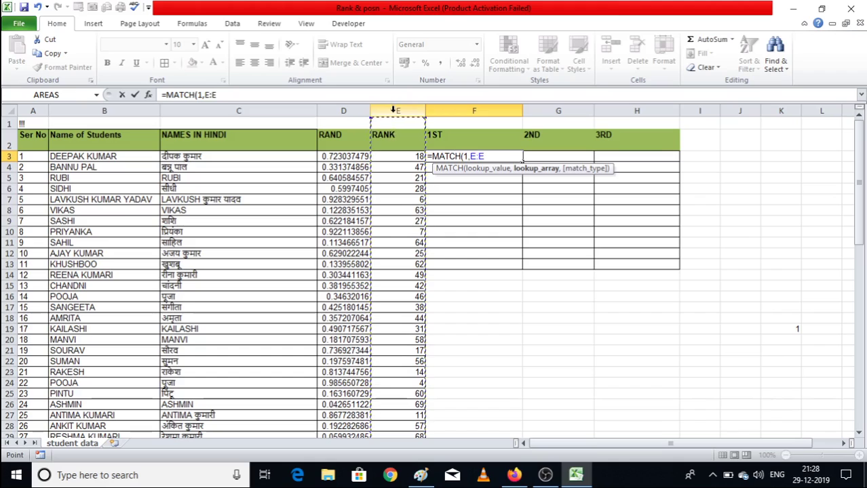
type(",0")
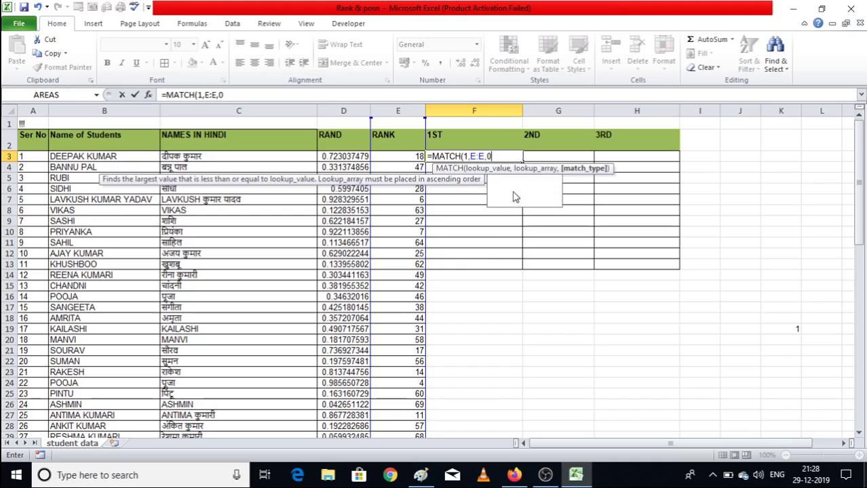
double_click(513, 192)
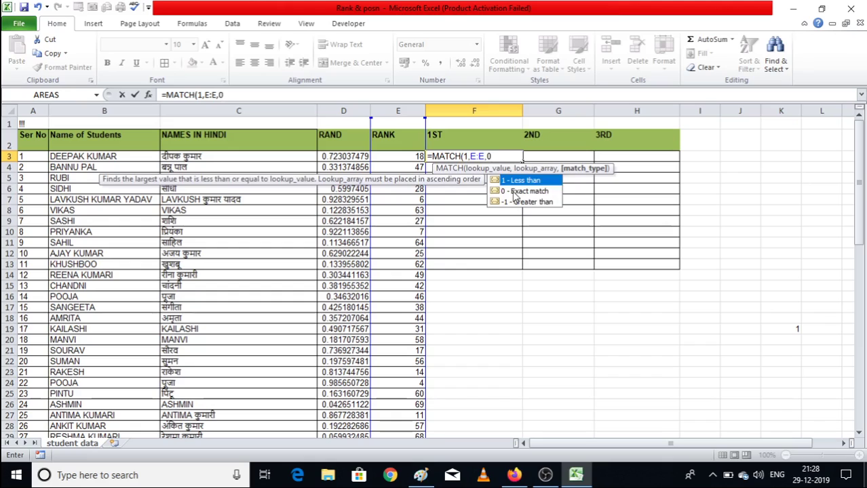
type(")")
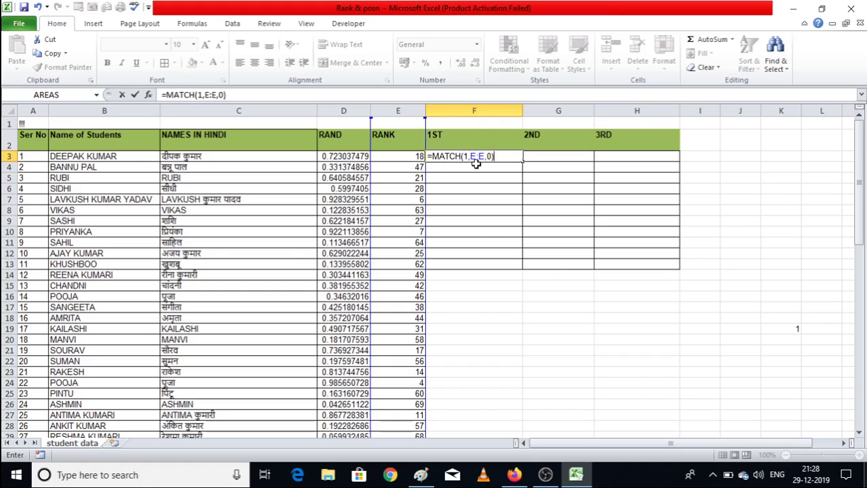
left_click(390, 110)
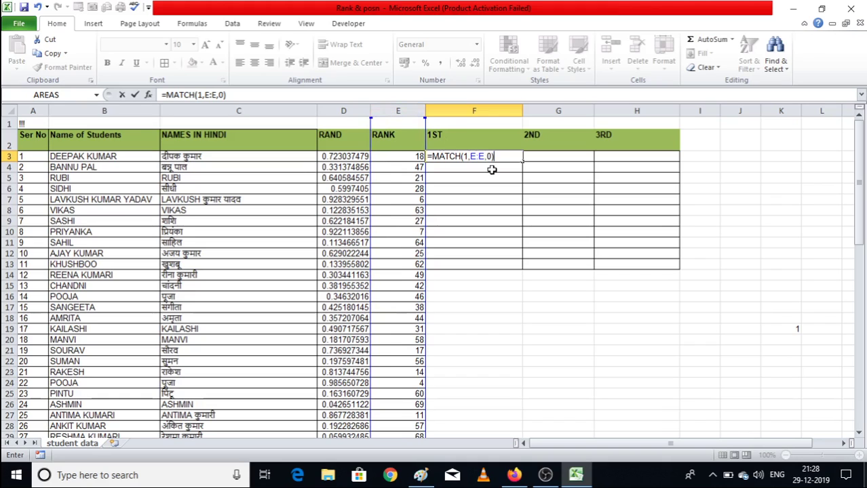
key("Return")
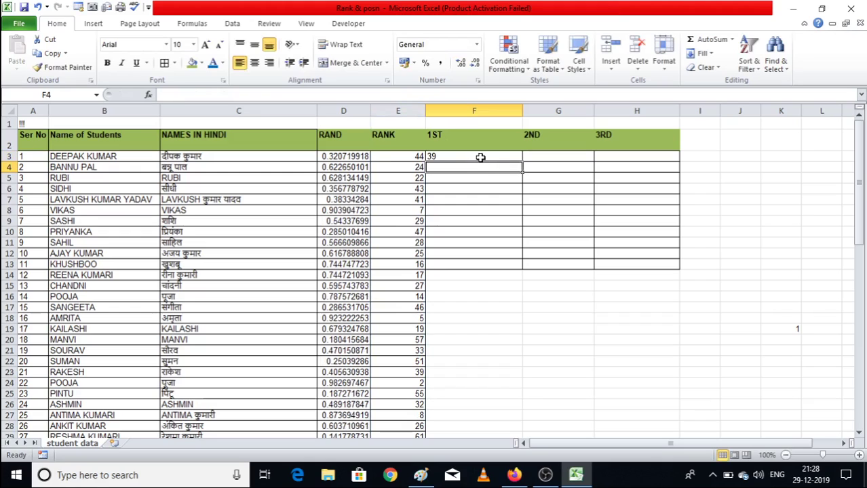
Check the MATCH result in F3 against the row in the student list that holds rank 1
left_click(480, 157)
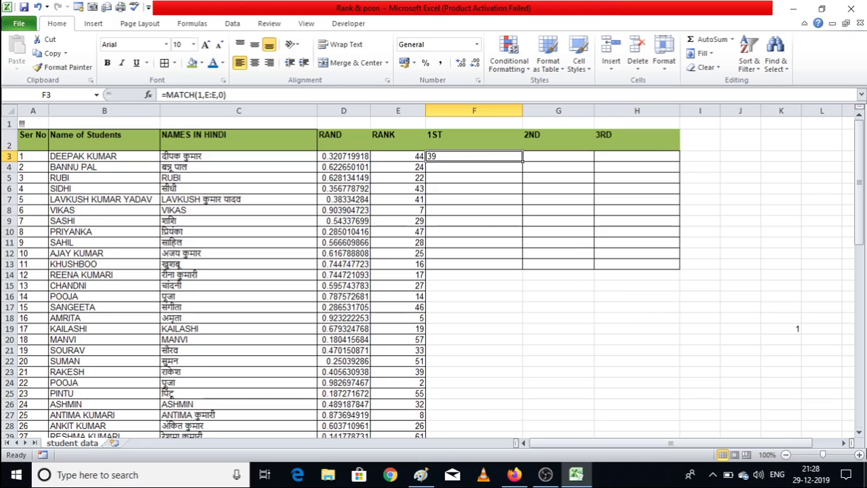
left_click(858, 436)
left_click(859, 436)
left_click(858, 437)
left_click(859, 436)
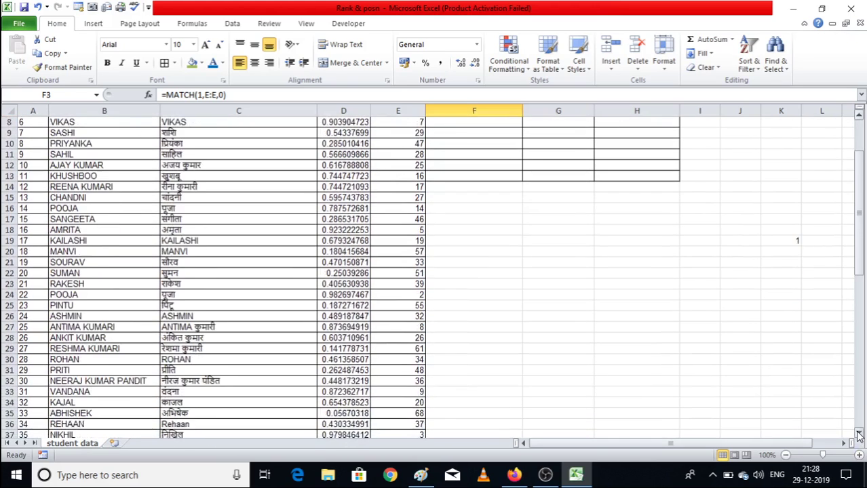
left_click(859, 437)
left_click(859, 436)
left_click(859, 436)
left_click(858, 436)
left_click(858, 436)
left_click(859, 436)
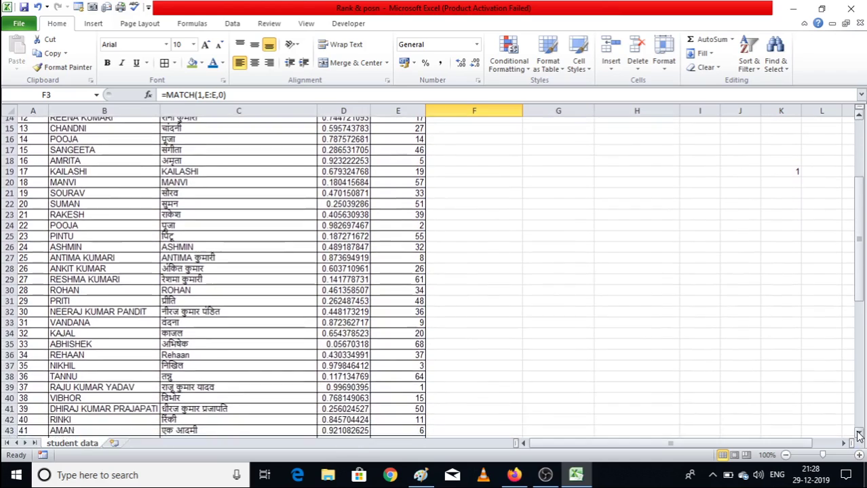
left_click(858, 437)
left_click(858, 436)
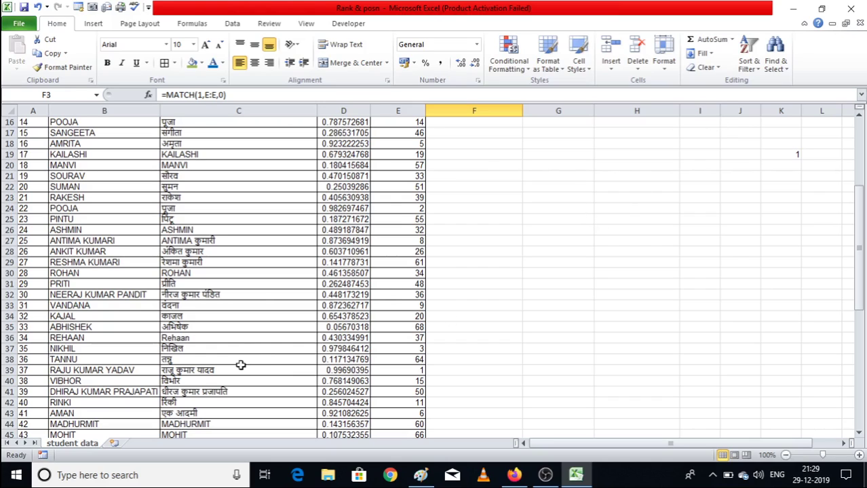
left_click(851, 124)
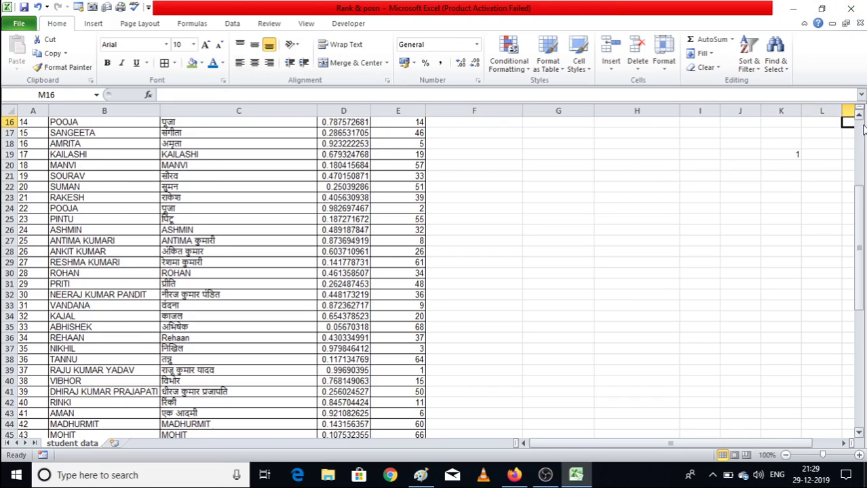
left_click_drag(860, 129, 848, 119)
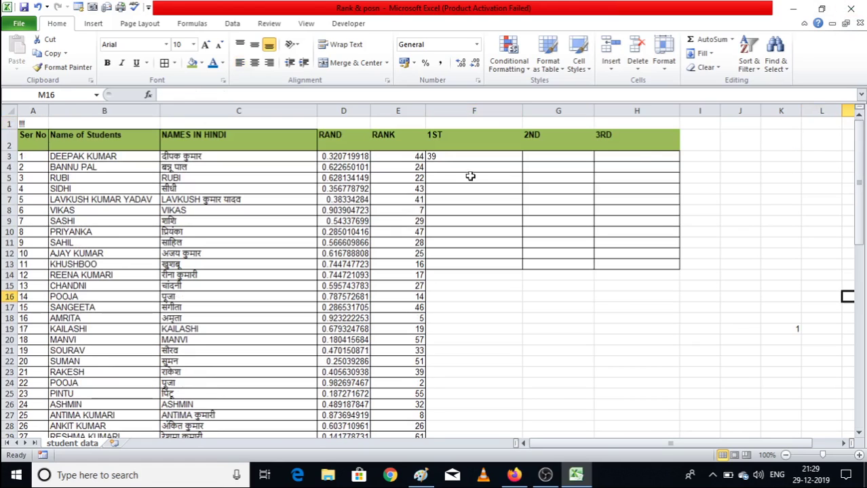
Enter =MATCH(2,E:E,0) in cell G3 to find the row position of the second-ranked student
left_click(537, 157)
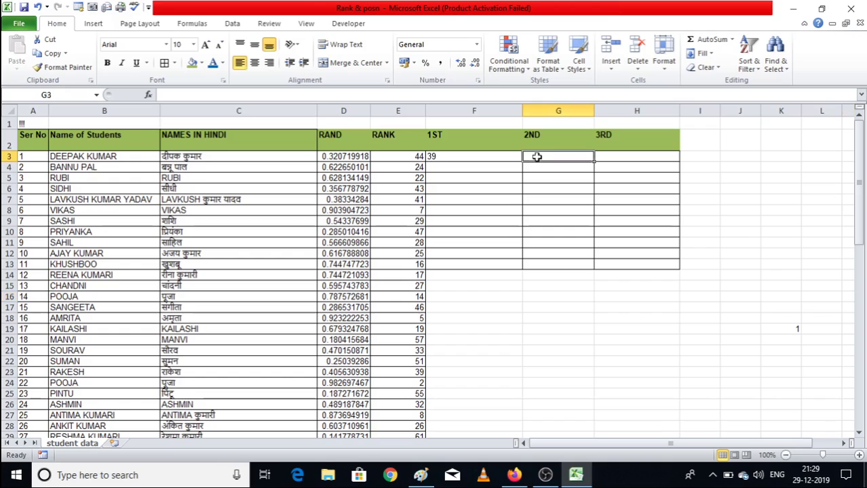
type("=")
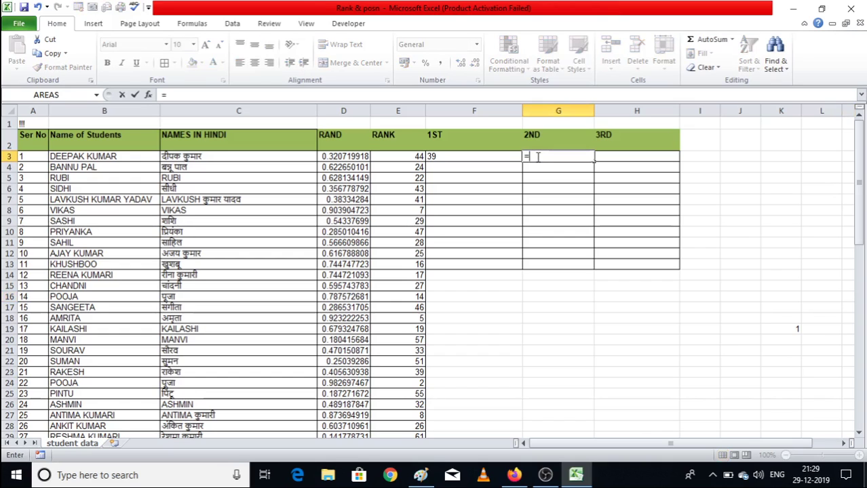
type("M")
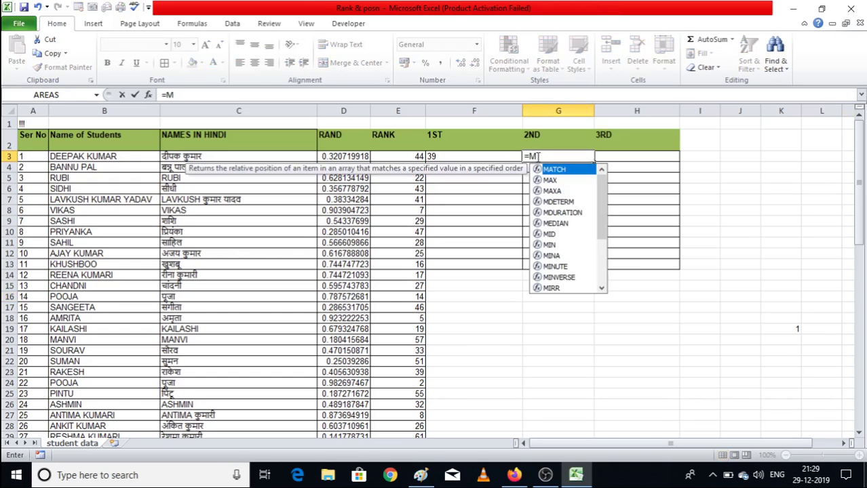
key("Tab")
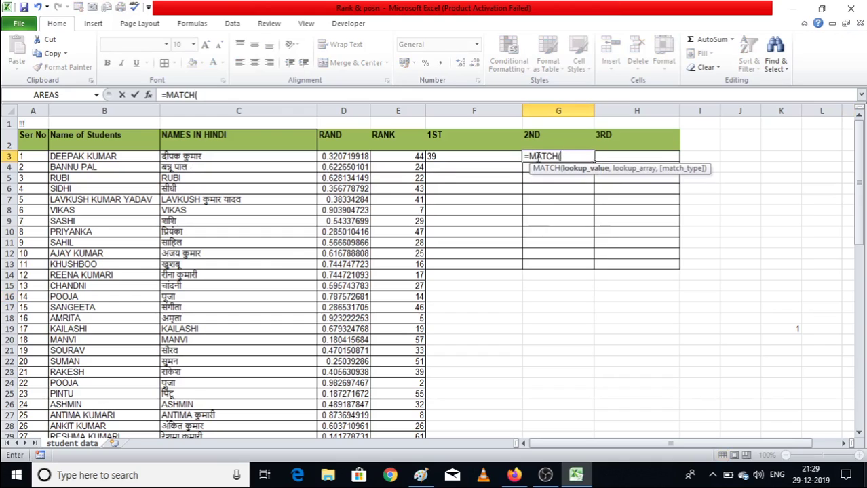
type("2")
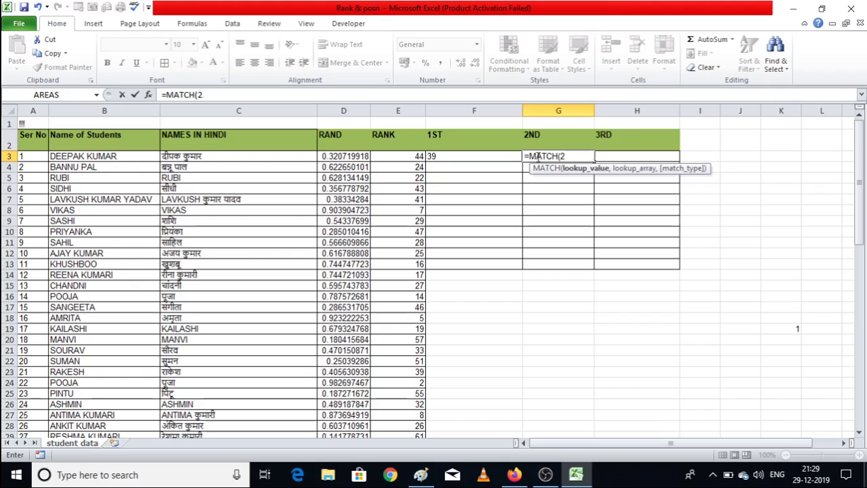
type(",")
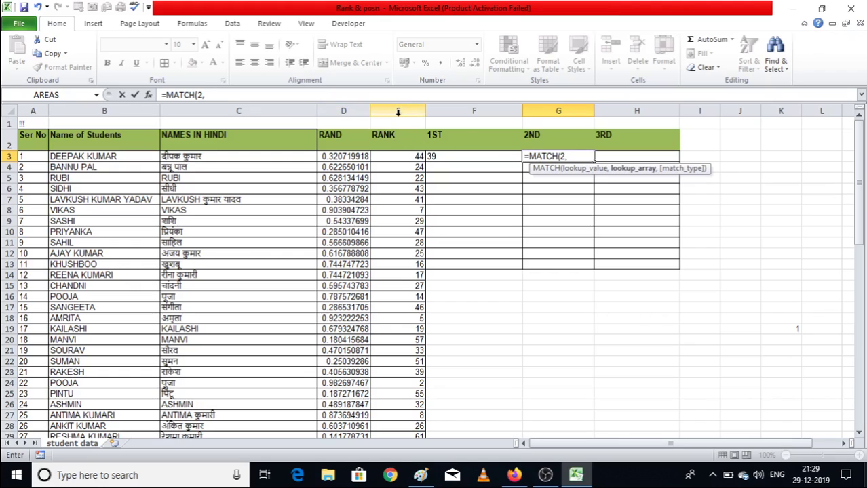
left_click(397, 111)
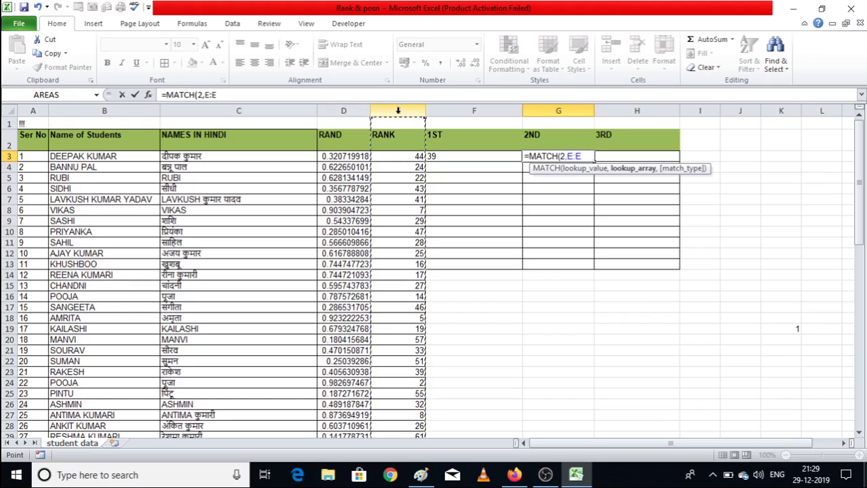
type(",")
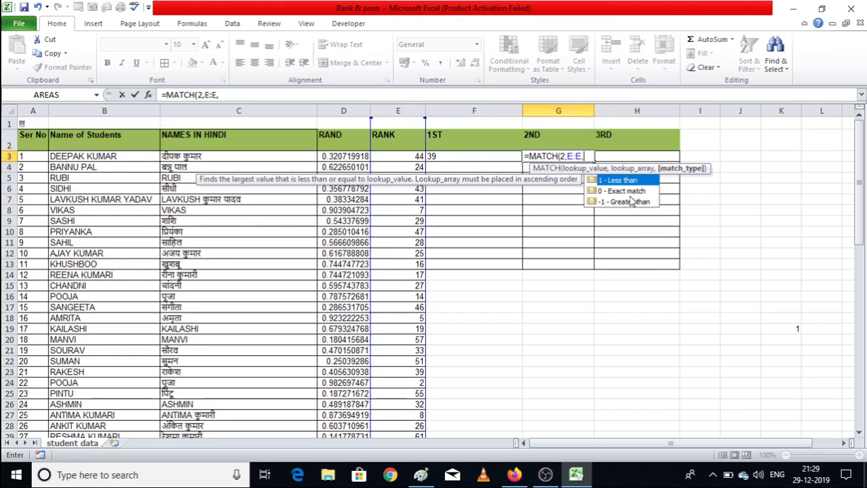
type("0")
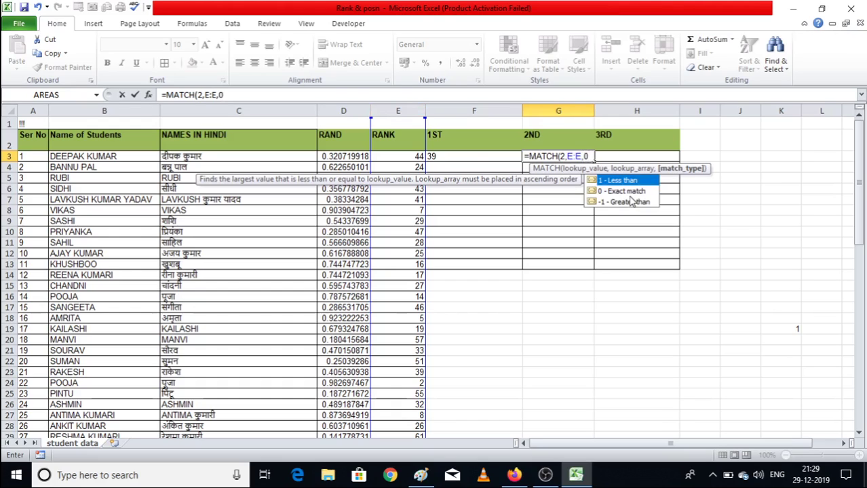
type(")")
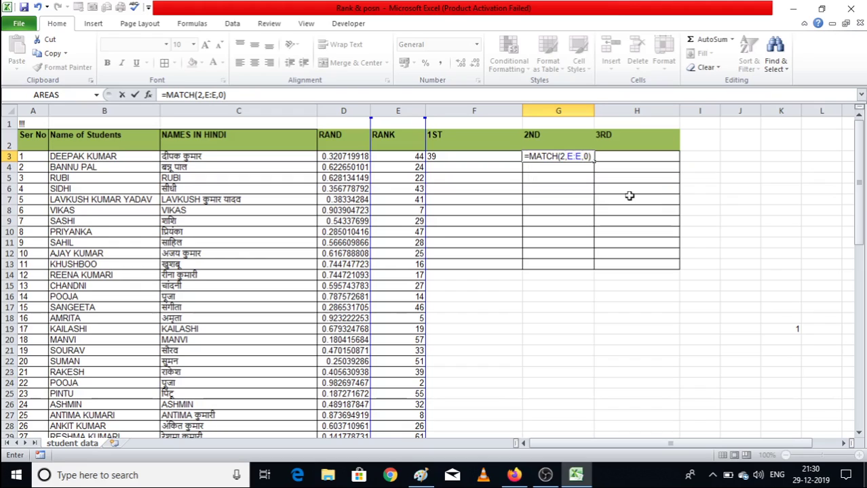
key("Return")
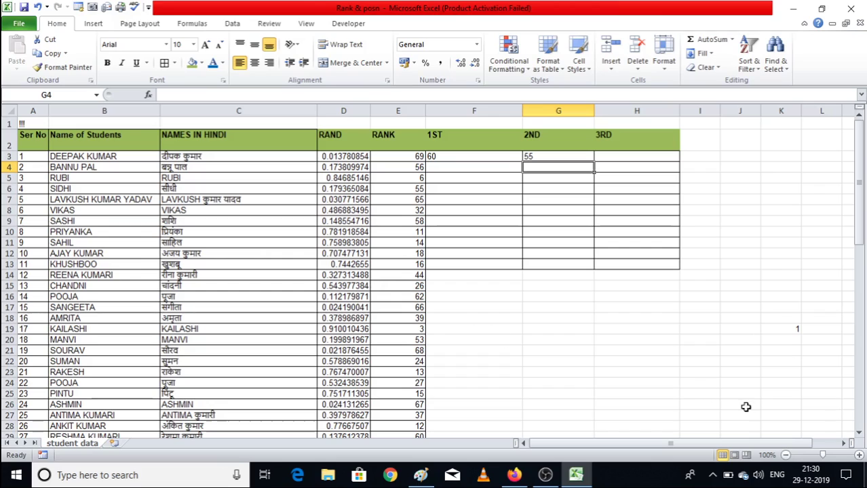
Check the MATCH result in G3 against the row in the student list that holds rank 2
left_click(858, 433)
left_click_drag(860, 434, 860, 434)
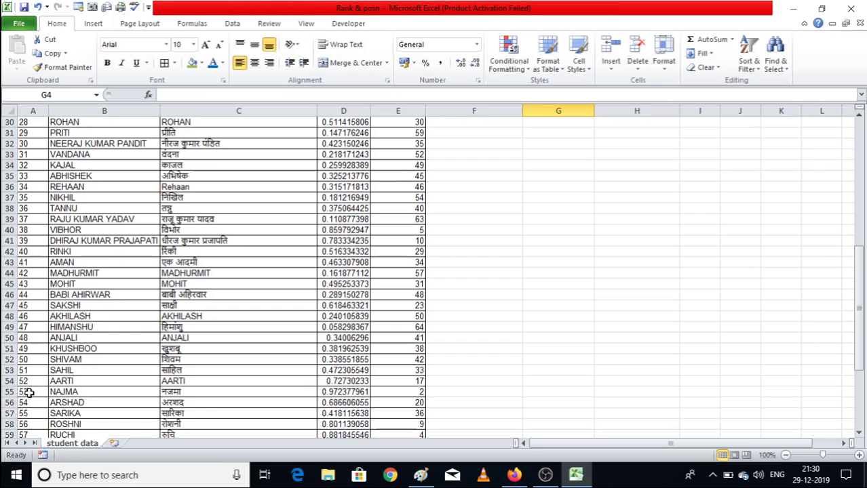
left_click(420, 394)
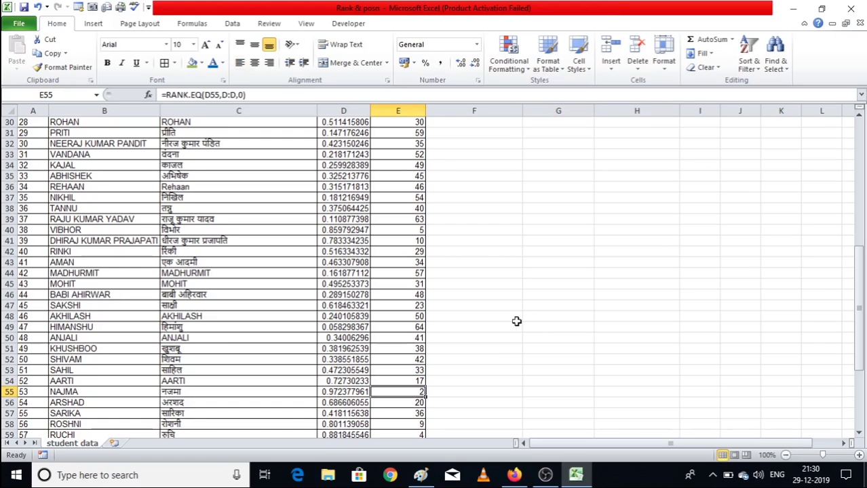
scroll(516, 321, "up", 10)
key("ctrl+Home")
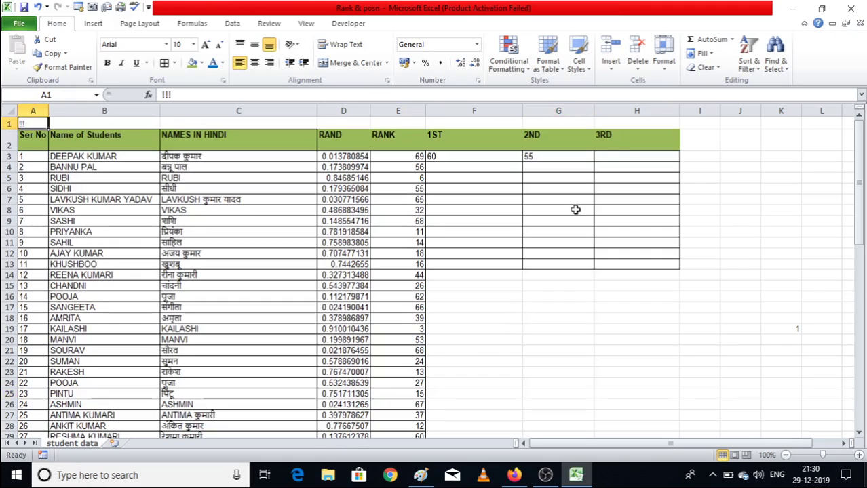
Enter =MATCH(3,E:E,0) in cell H3 to find the row position of the third-ranked student
left_click(608, 157)
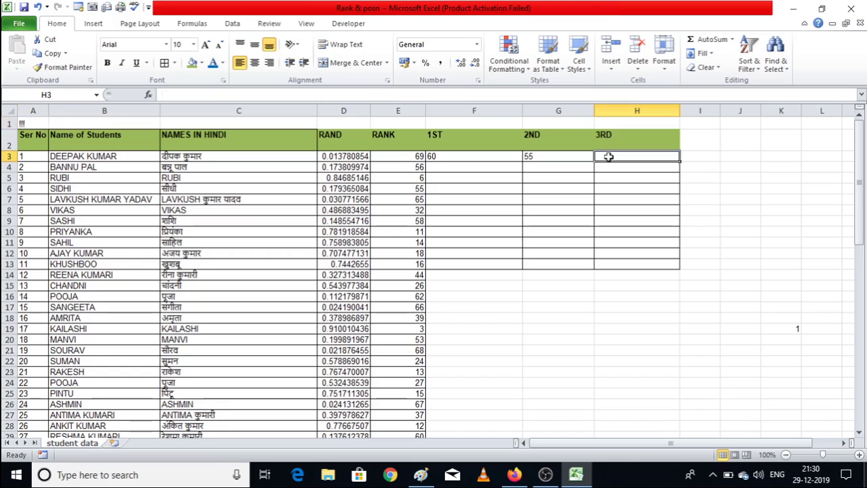
type("=")
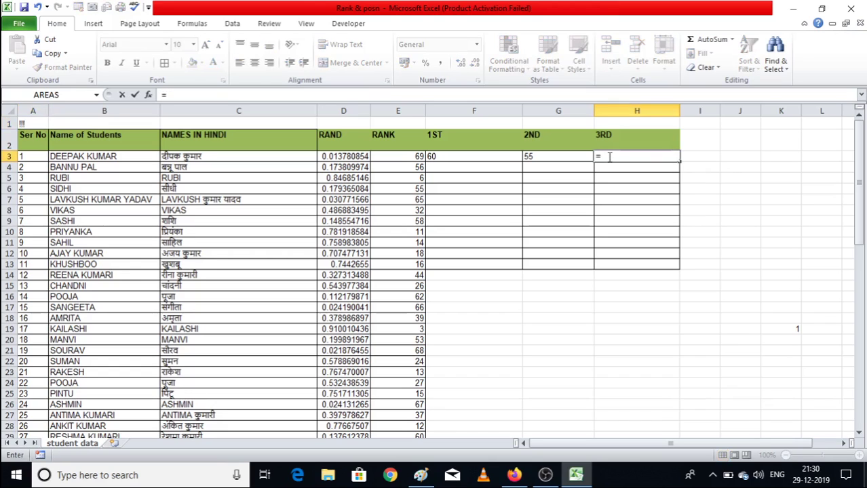
type("ma")
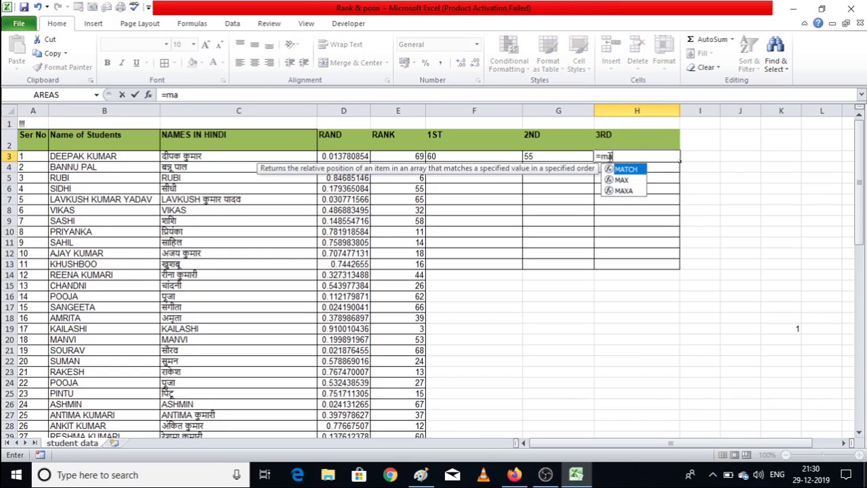
key("Tab")
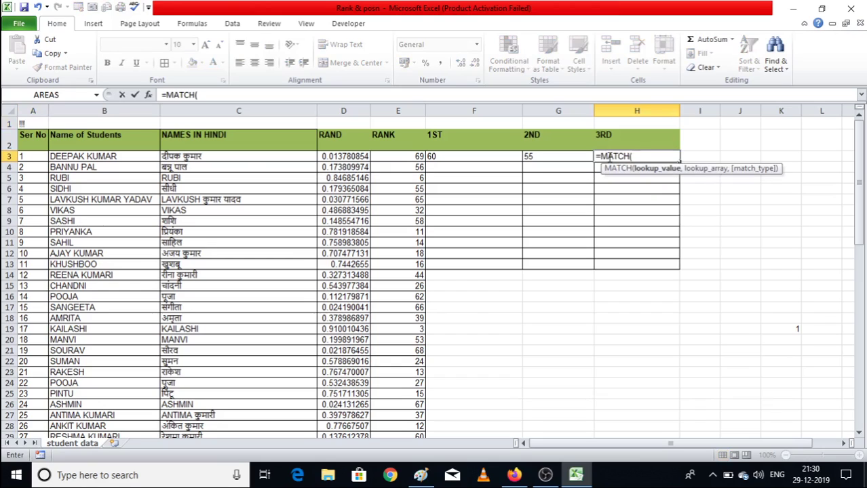
type("3,")
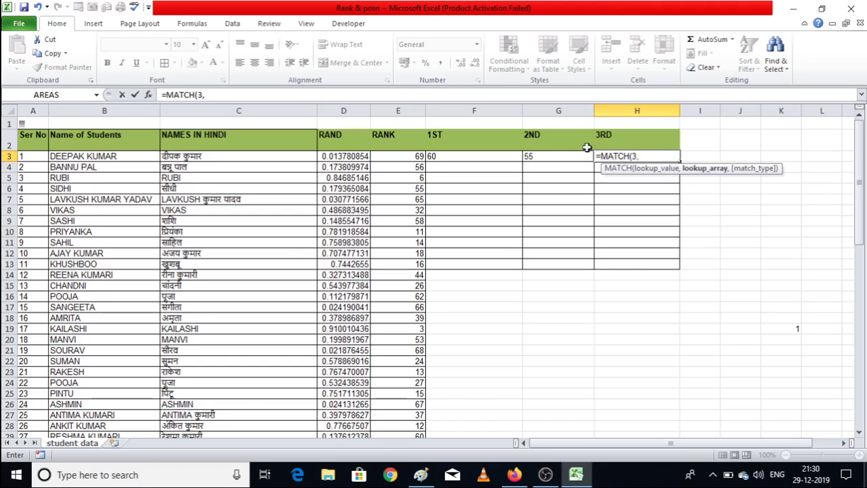
left_click(399, 110)
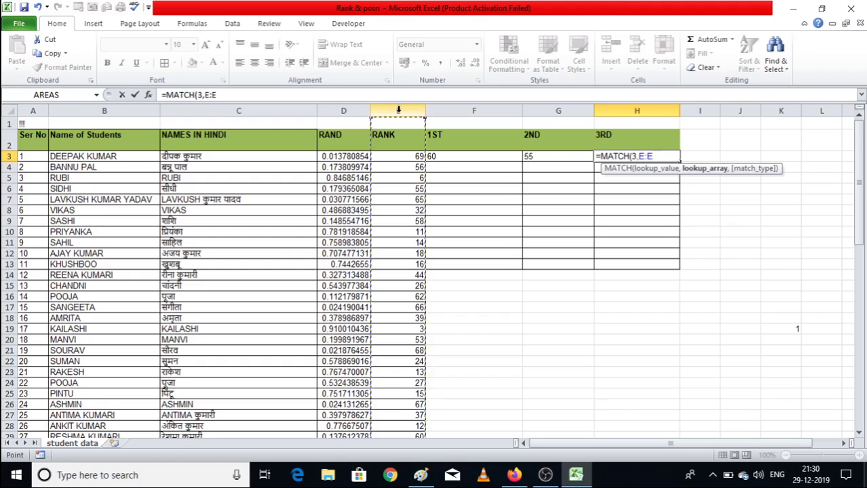
type(",E:E")
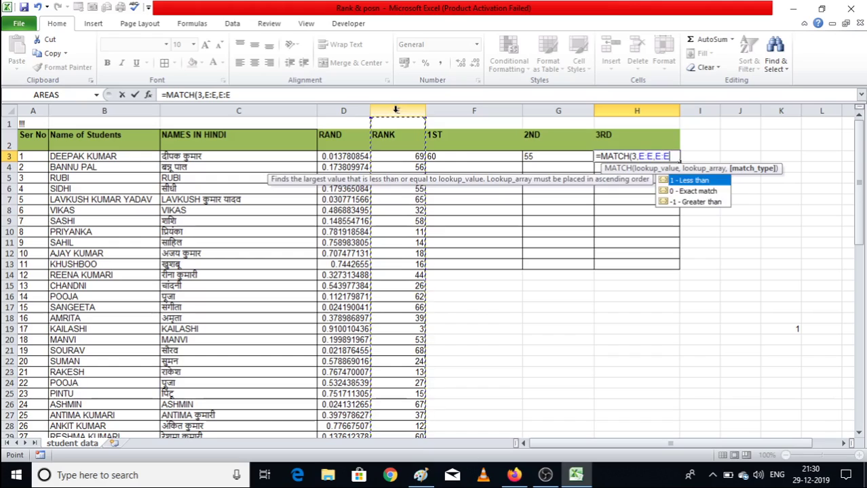
left_click(395, 110)
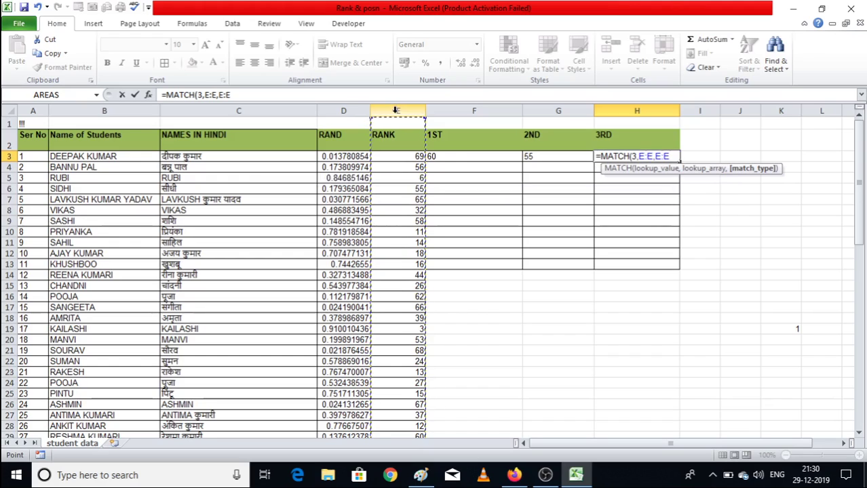
key("BackSpace")
key("BackSpace")
key("BackSpace")
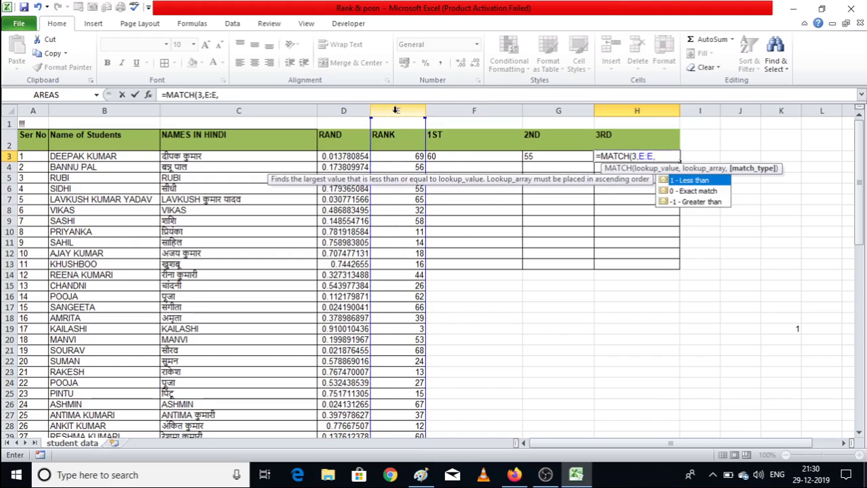
type("0)")
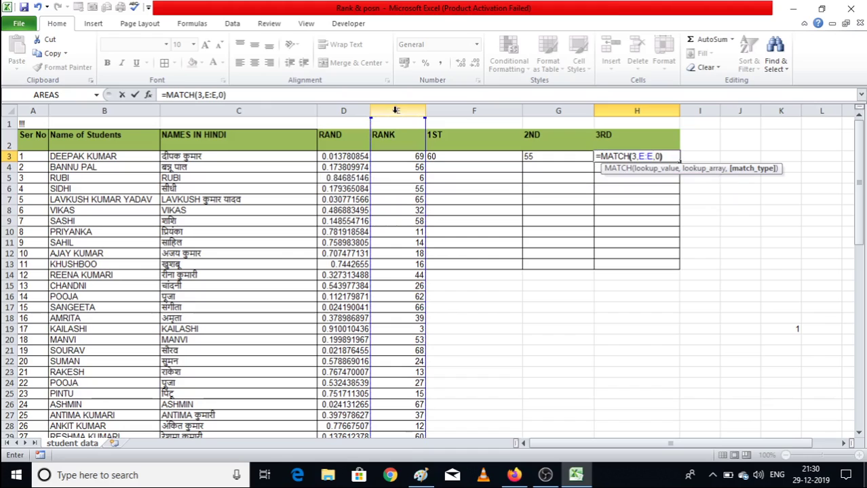
key("Return")
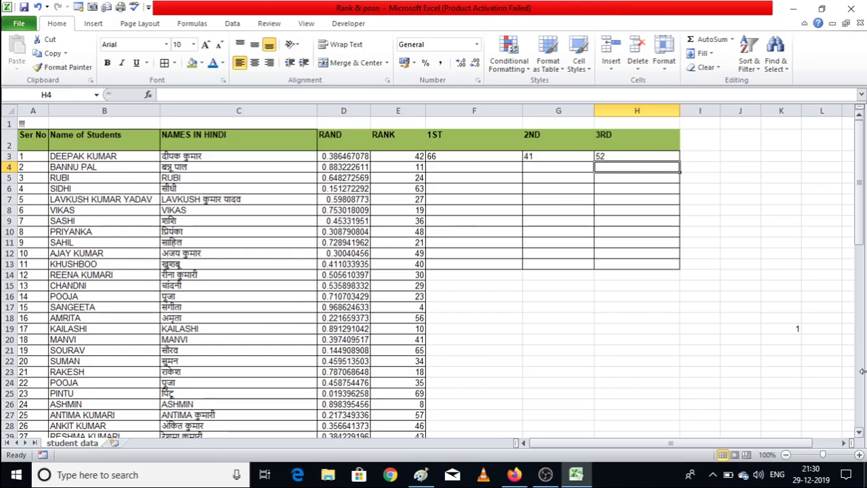
Check the MATCH results in F3:H3 against the rows in the student list that hold ranks 2 and 3
left_click(858, 434)
left_click_drag(858, 435, 858, 435)
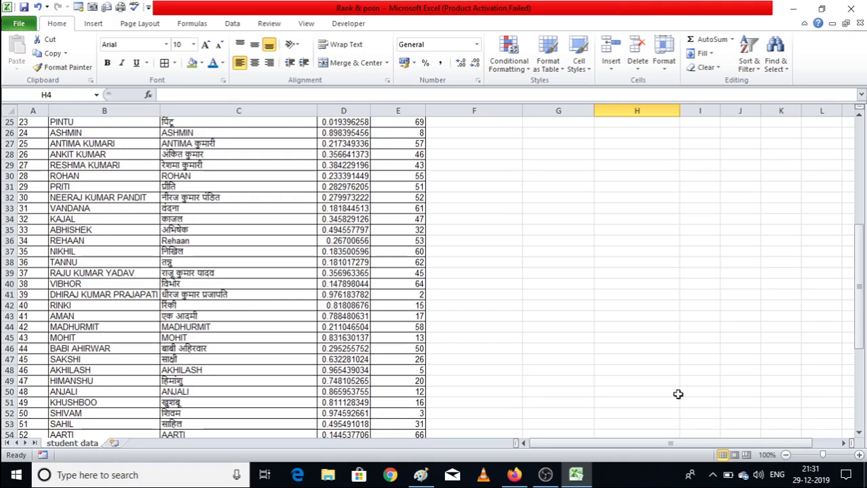
key("ctrl+Home")
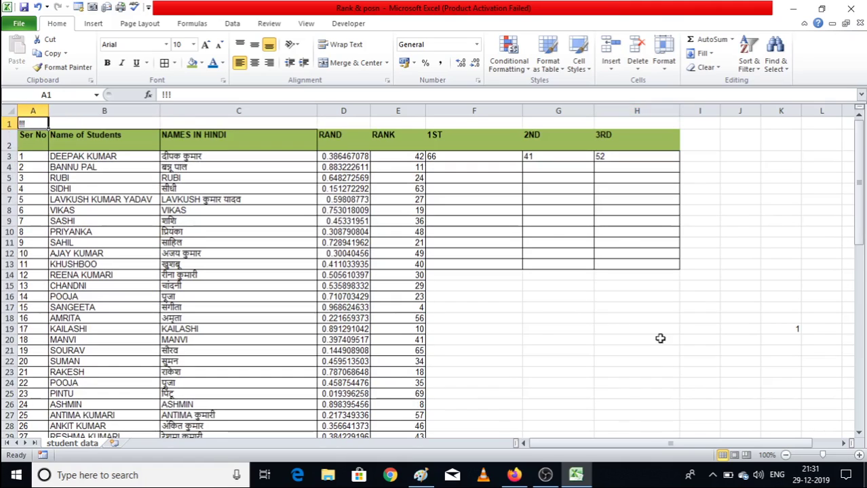
Enter =INDEX(B:B,MATCH(1,E:E,0)) in cell F5 to return the name of the first-ranked student
left_click(453, 179)
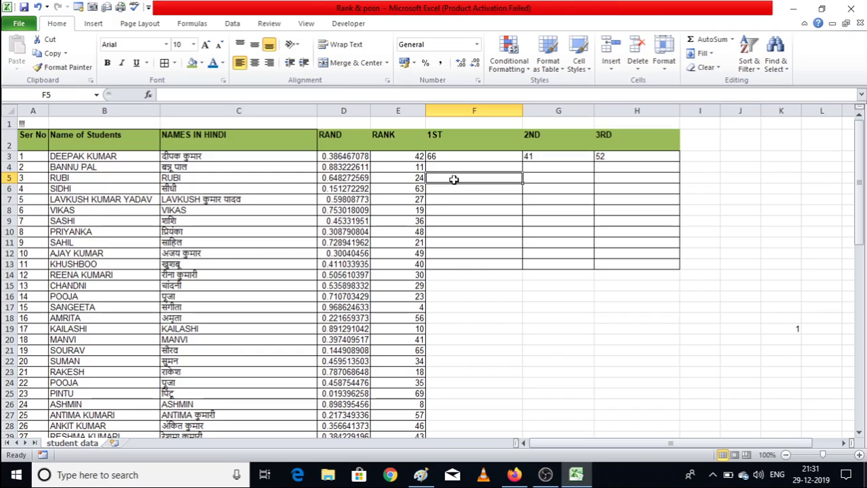
type("=in")
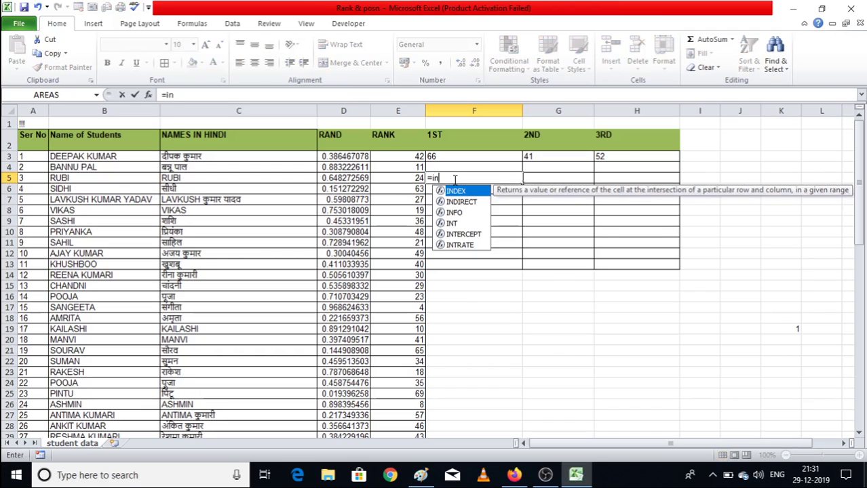
type("dex")
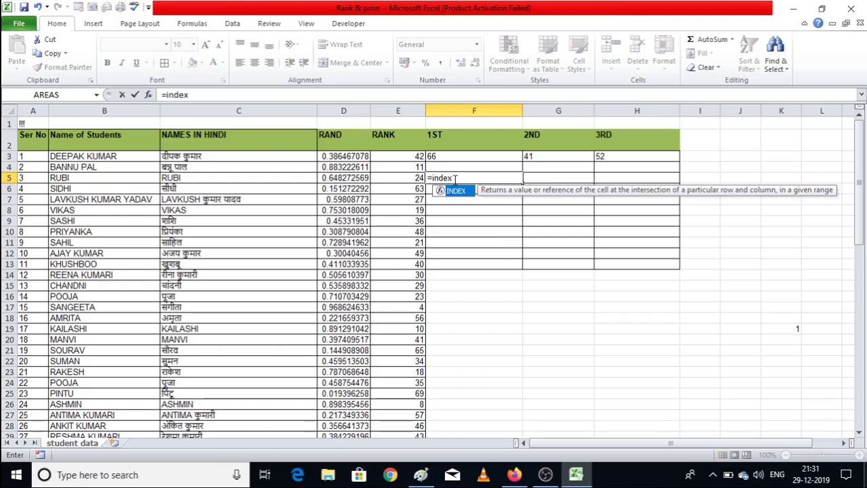
key("Tab")
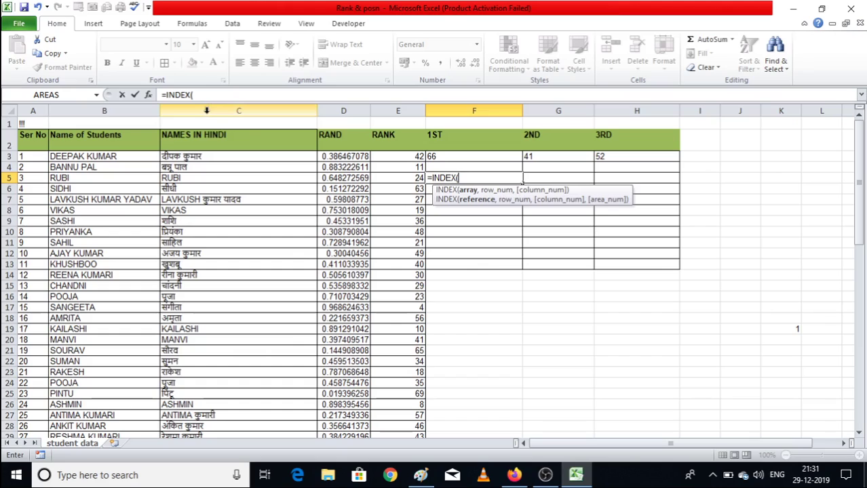
left_click(112, 110)
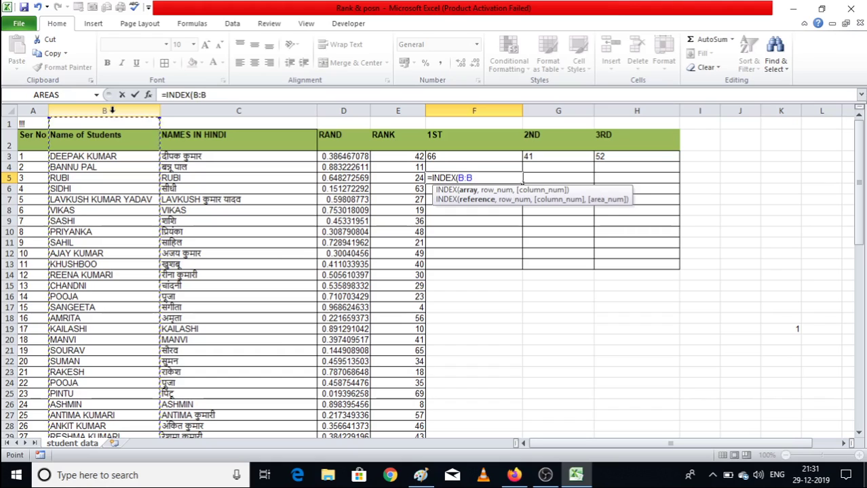
type(",")
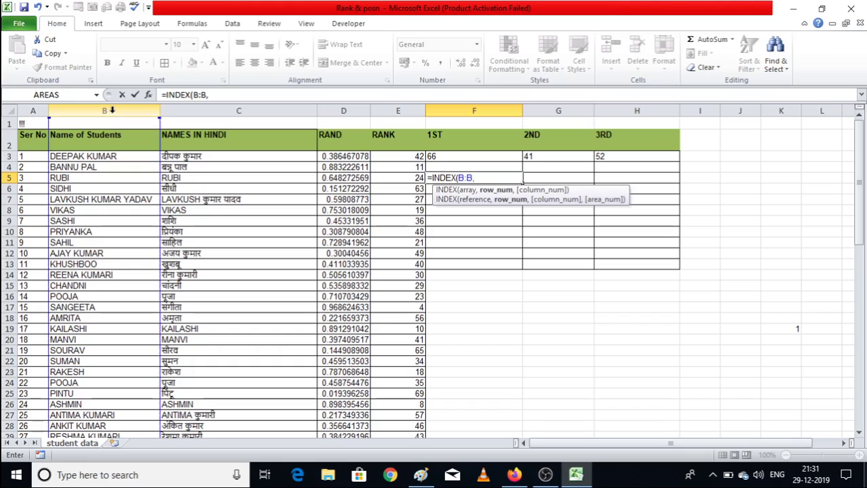
type("m")
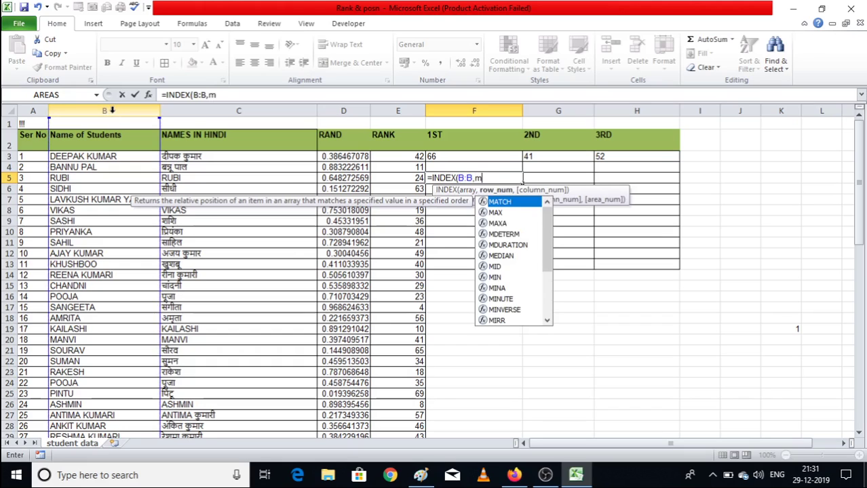
key("Tab")
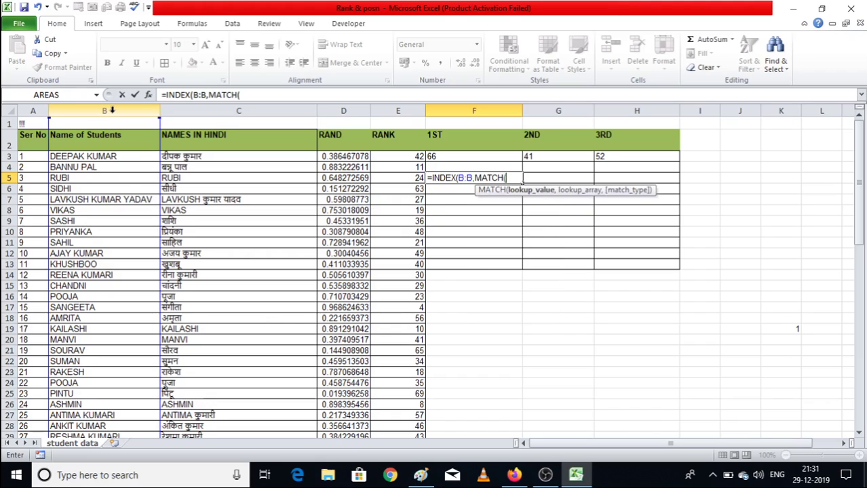
type("1")
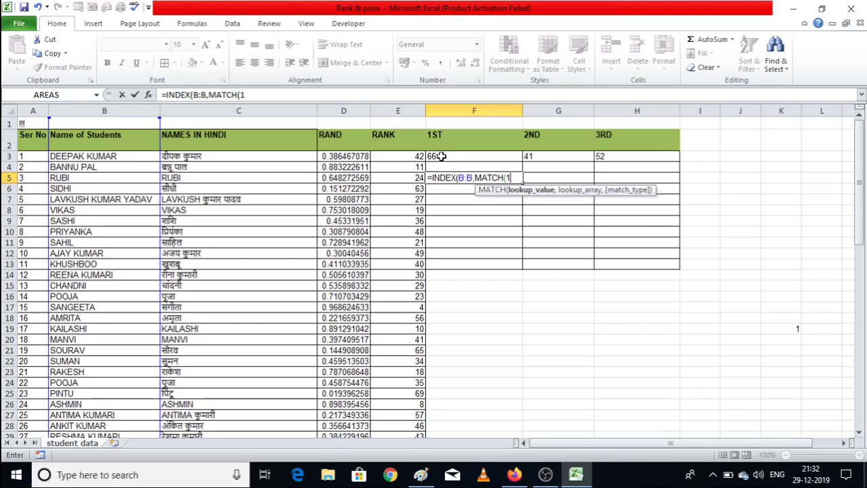
type(",")
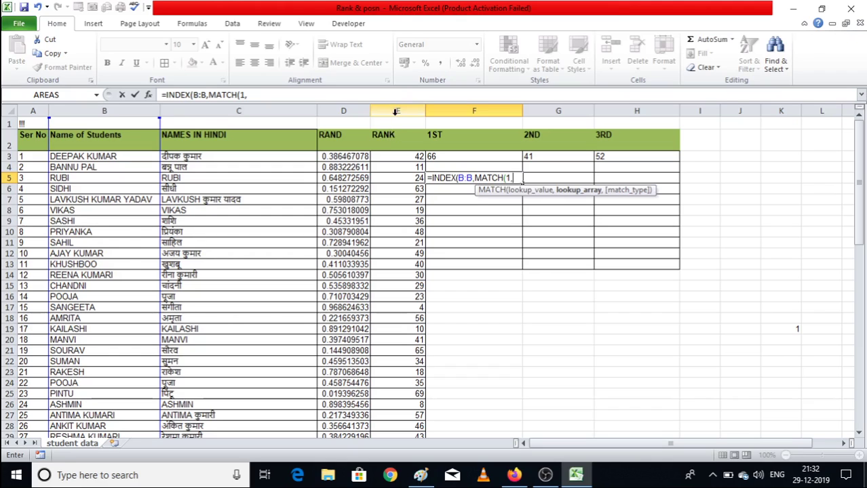
left_click(396, 113)
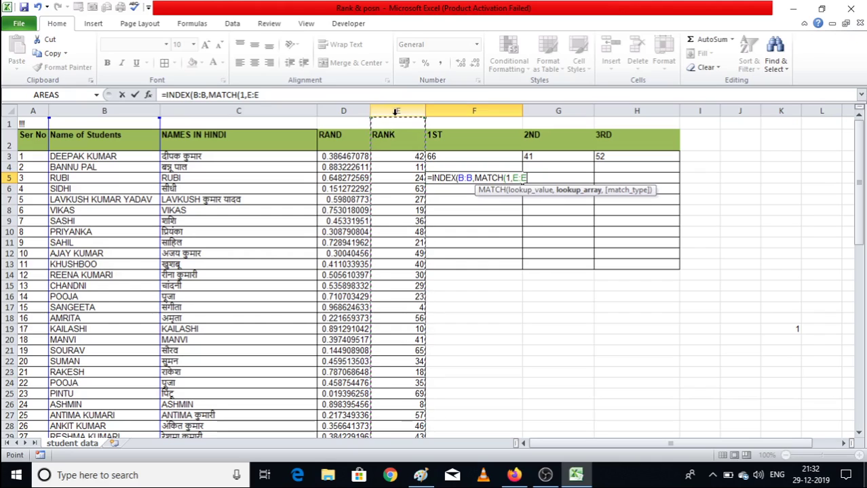
type(",")
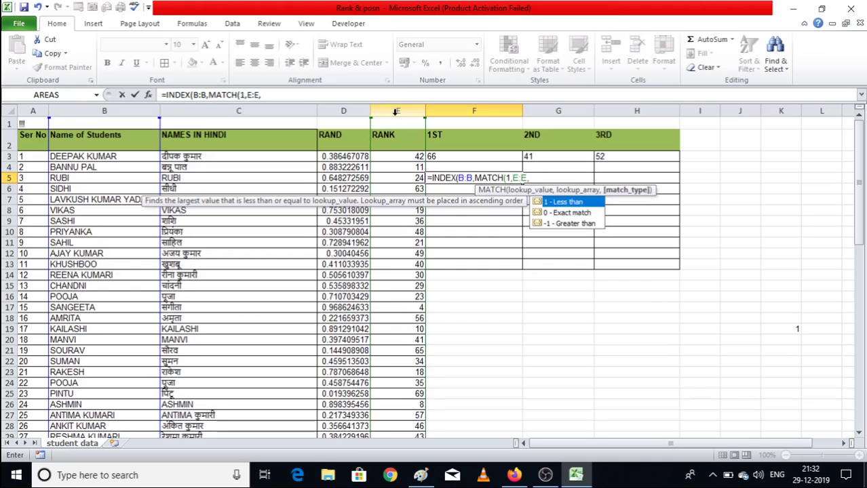
type("0")
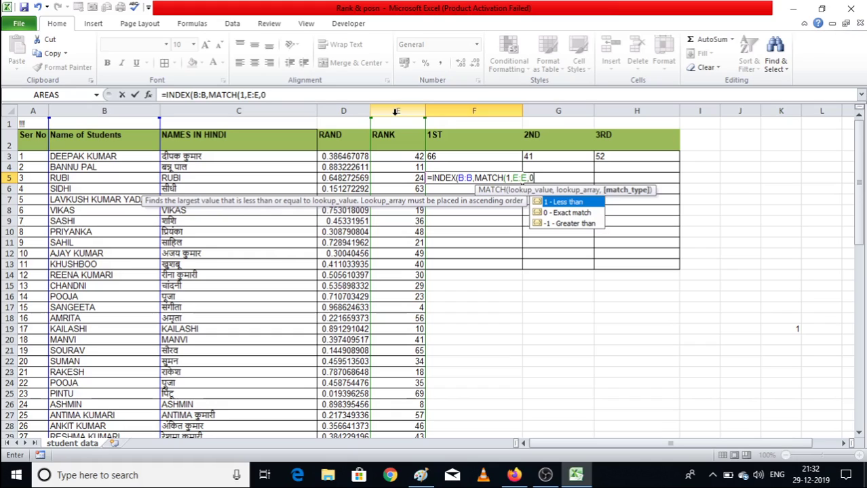
type(")")
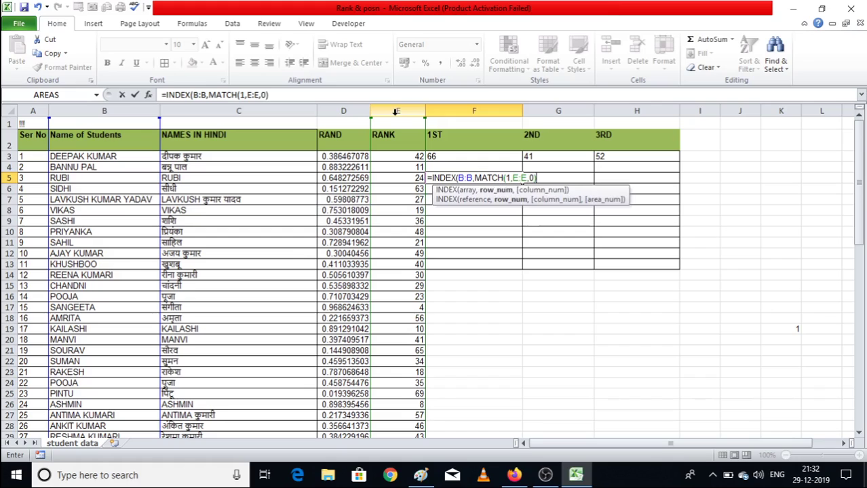
type(")")
key("Return")
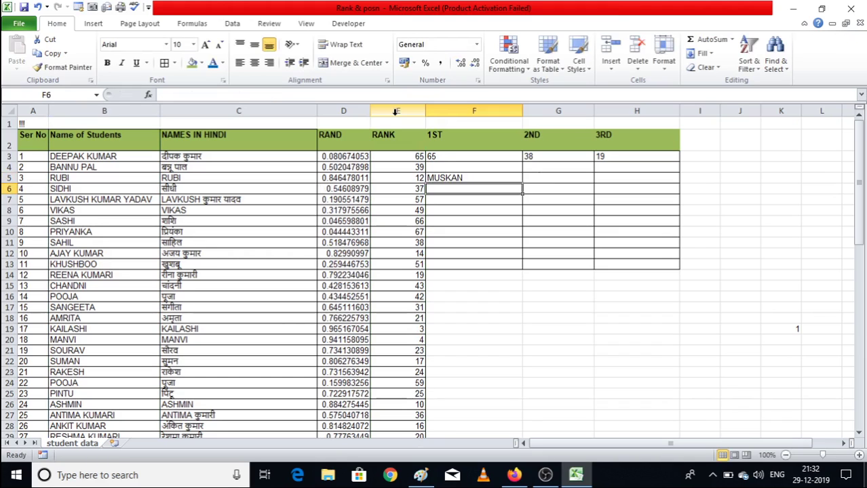
Check the name returned in F5 against the student who holds rank 1 in the list
left_click(459, 178)
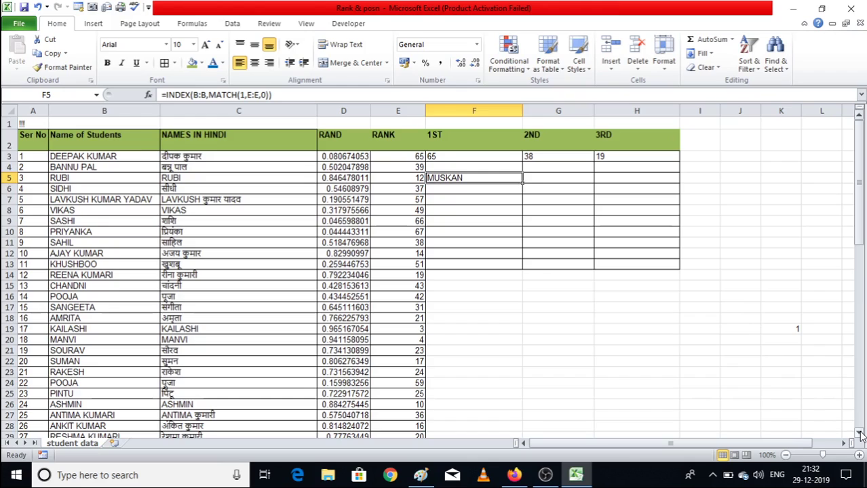
key("ctrl+End")
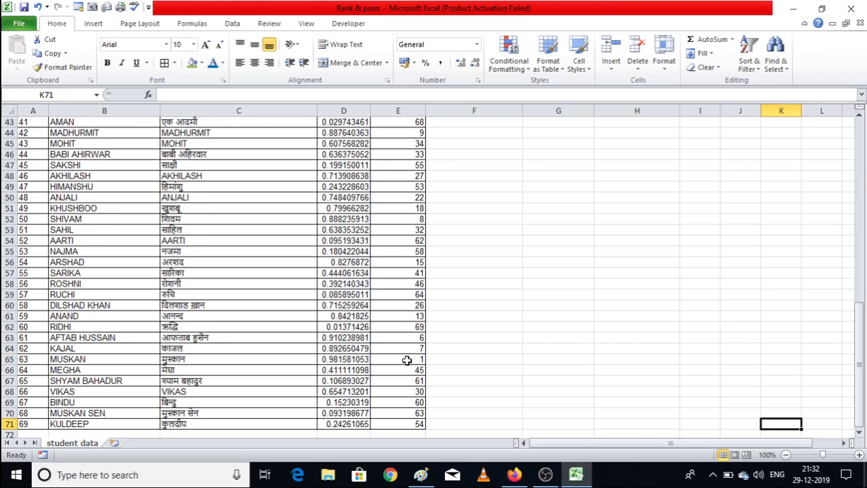
key("ctrl+Home")
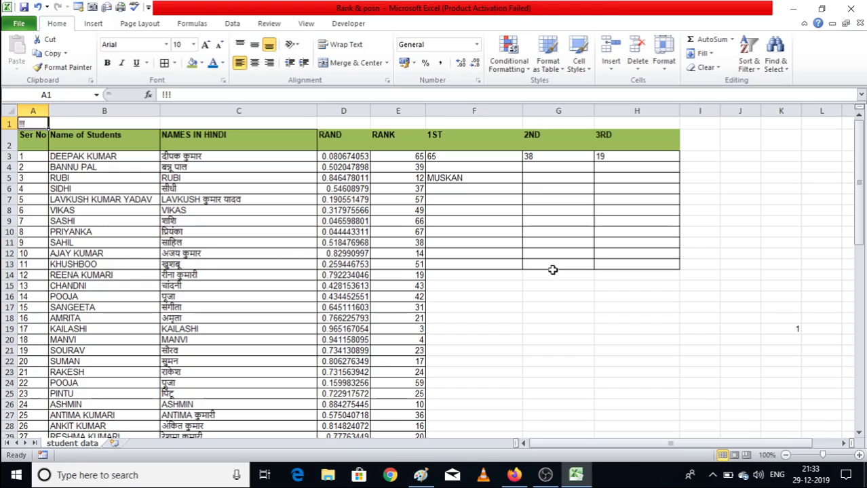
Recalculate the sheet repeatedly to test how the F5 name follows the newly generated random marks and ranks
left_click(544, 178)
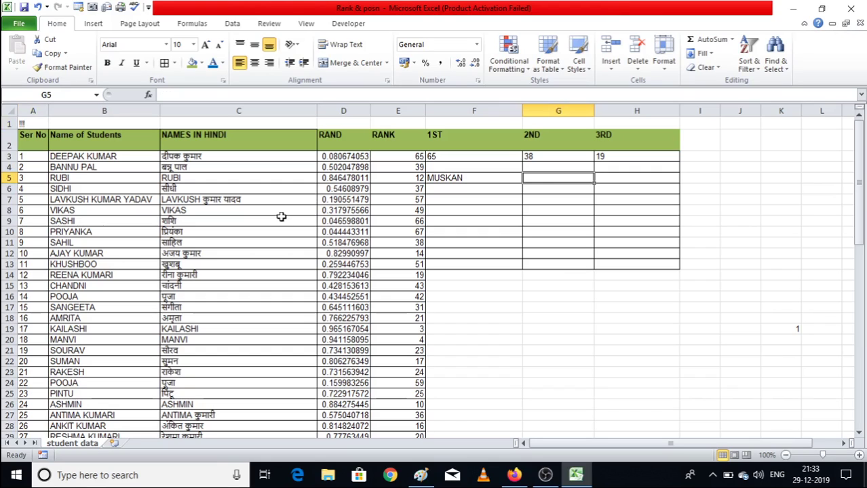
key("F9")
key("F9")
key("F9")
key("F9")
key("F9")
key("F9")
key("F9")
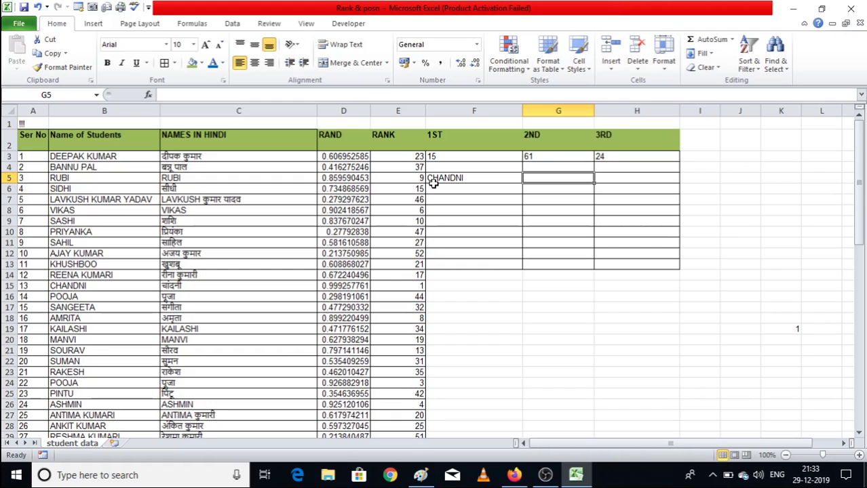
key("F9")
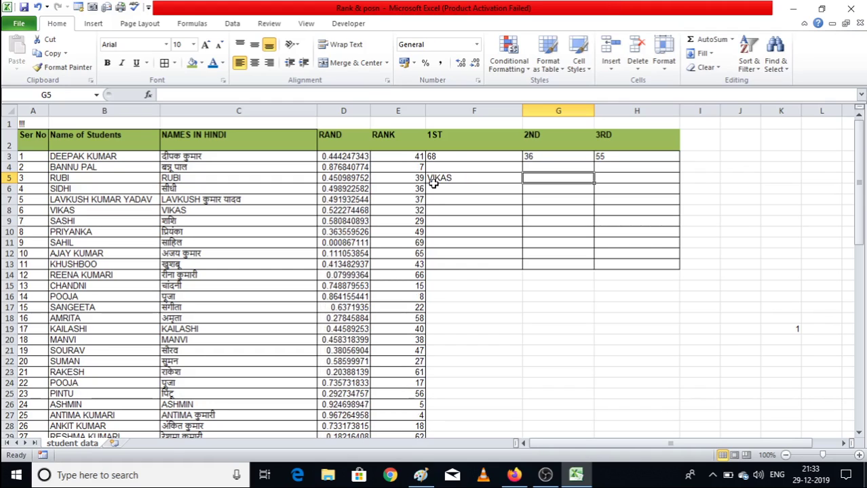
key("F9")
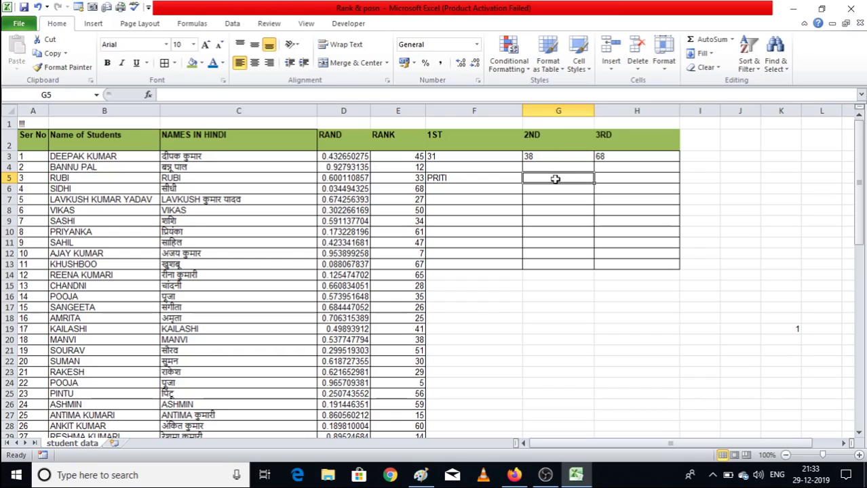
Enter =INDEX(B:B,MATCH(2,E:E,0)) in cell G5 to return the name of the second-ranked student
type("=")
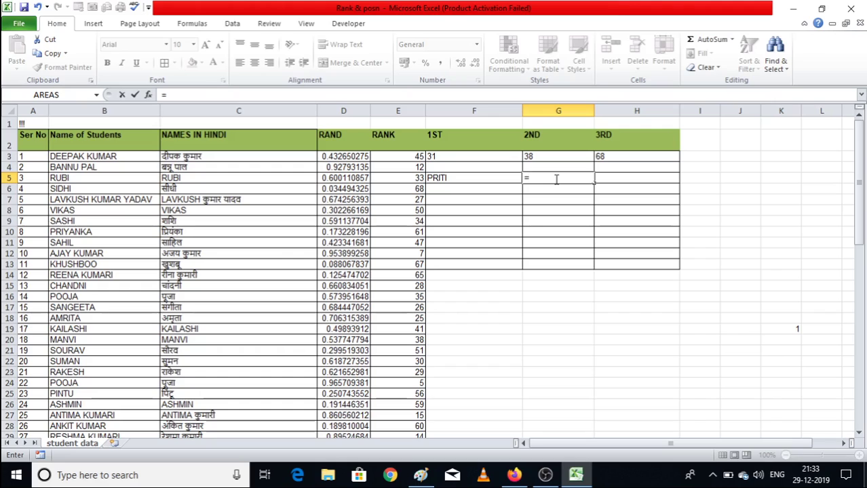
type("in")
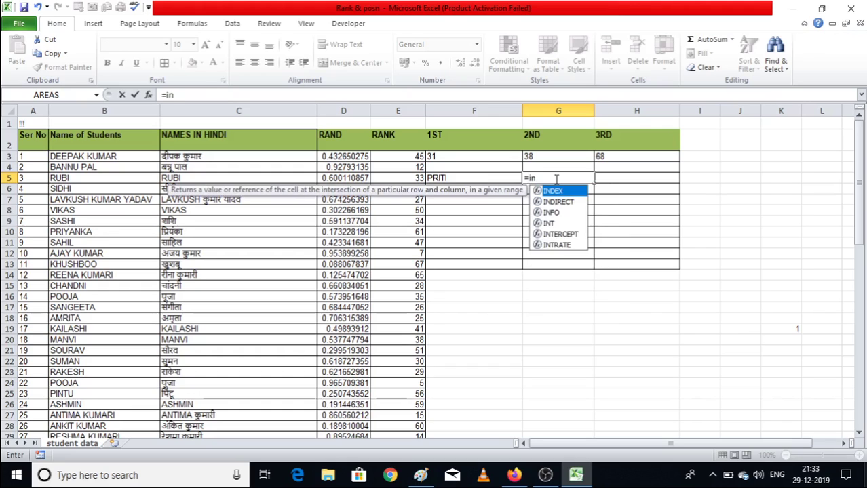
key("Tab")
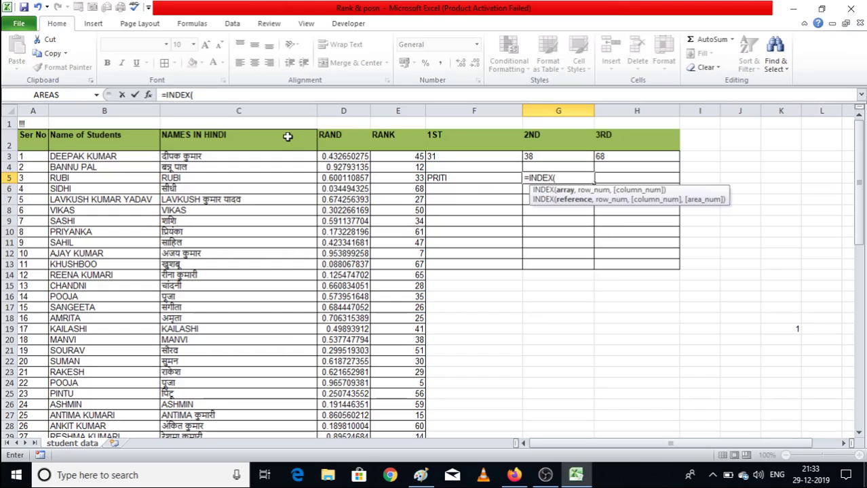
left_click(108, 108)
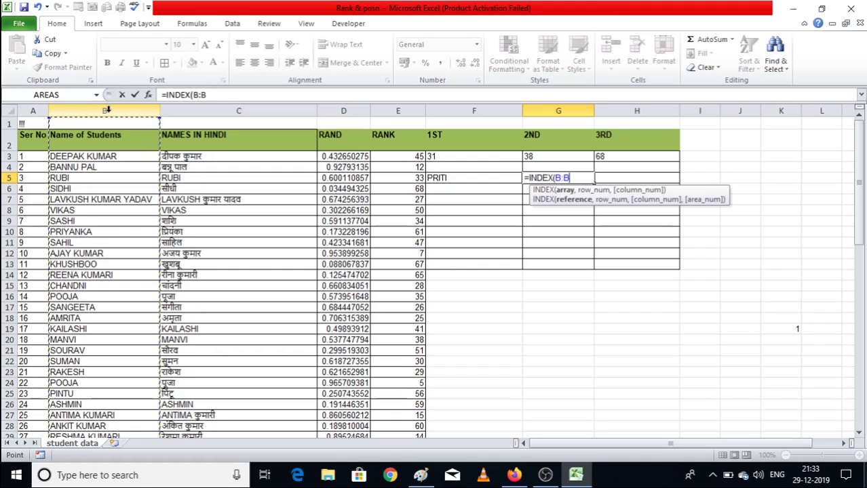
type(",")
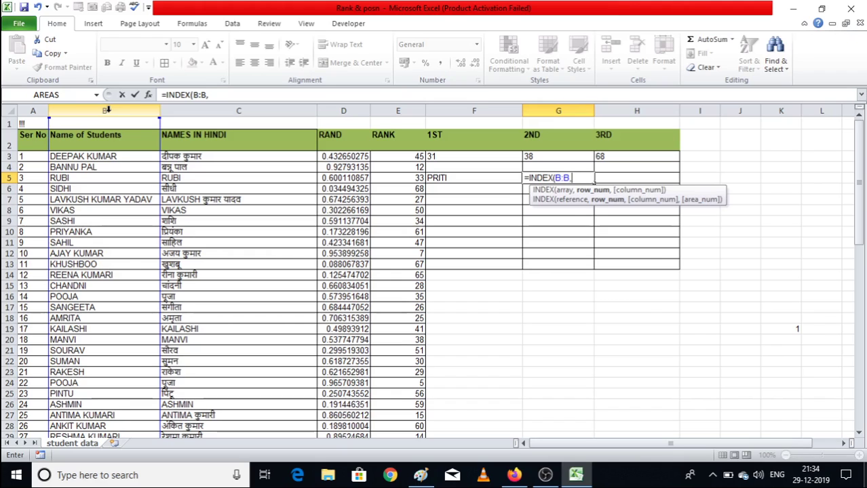
type("m")
key("Tab")
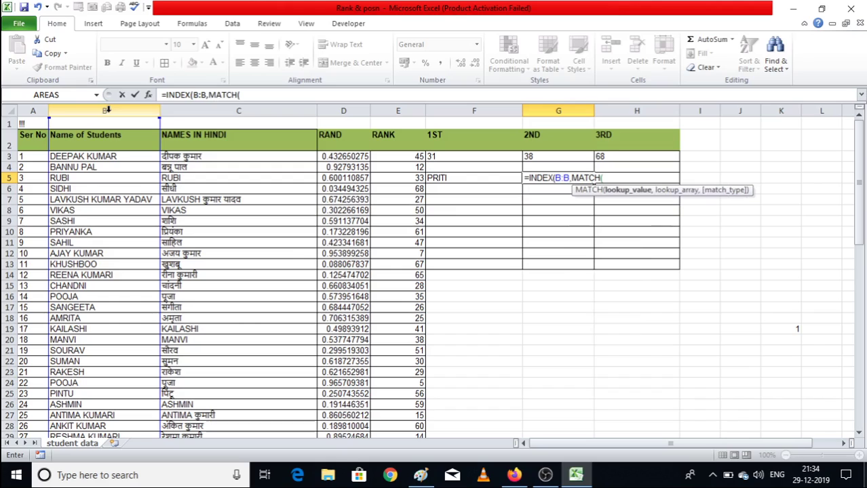
type("2,")
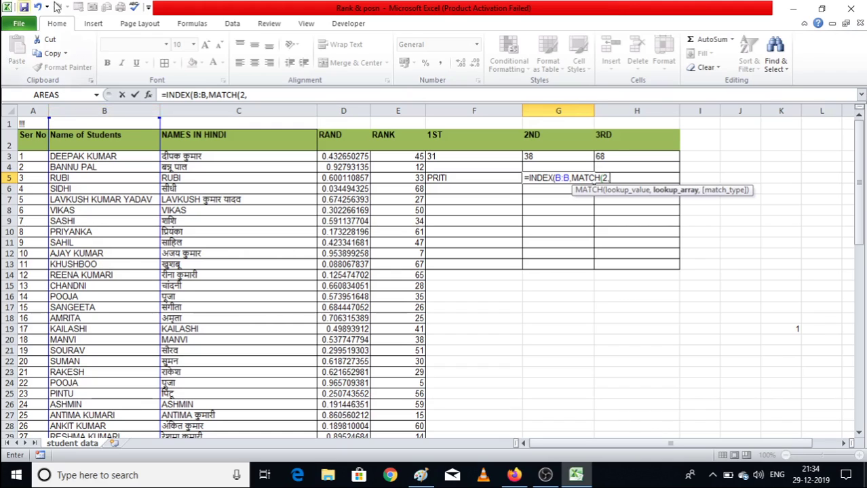
left_click(400, 111)
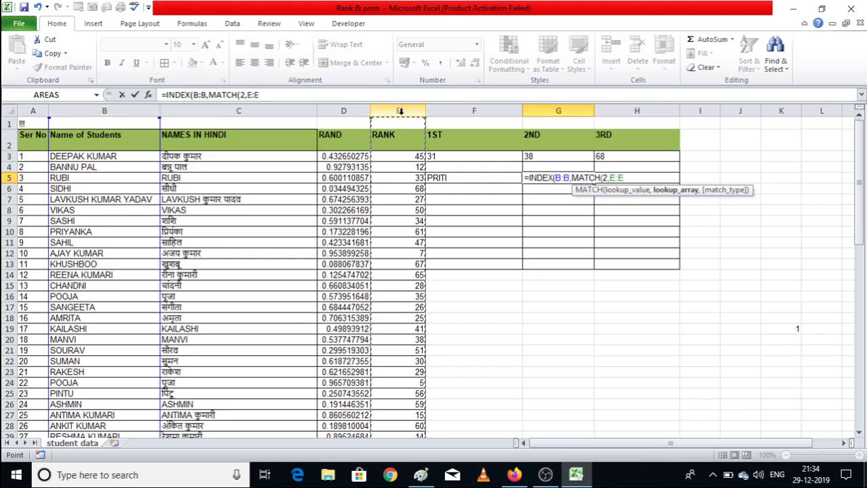
type(",")
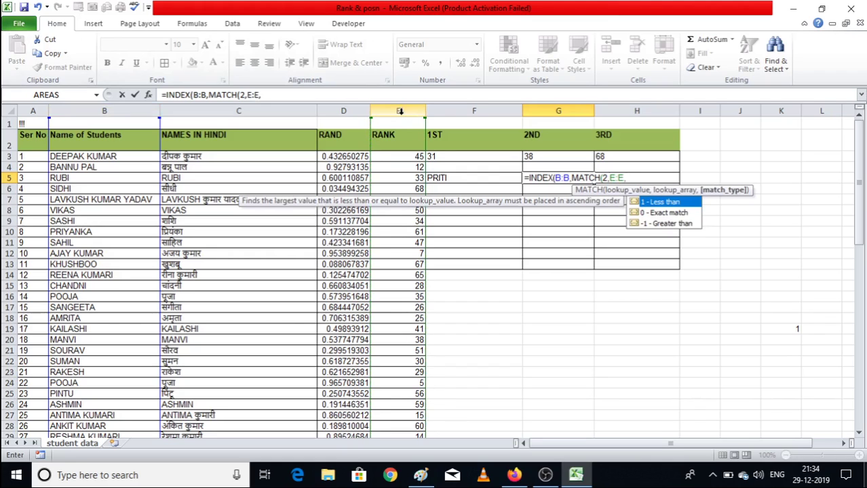
type("0))")
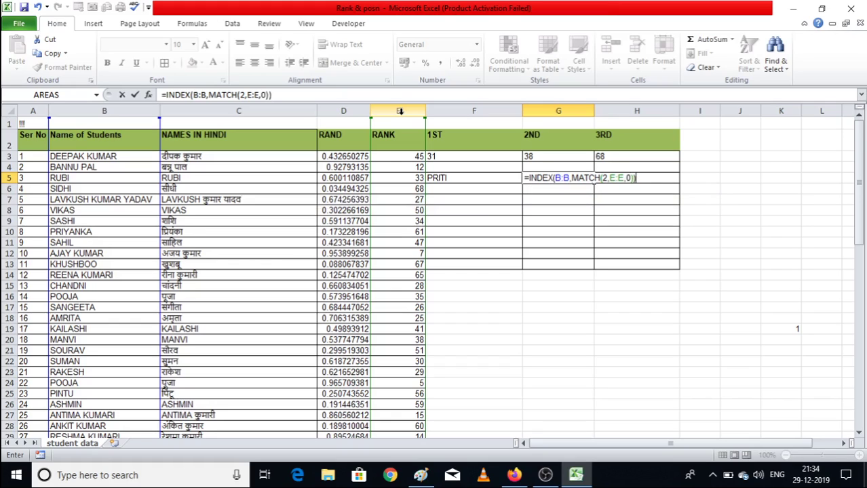
key("Return")
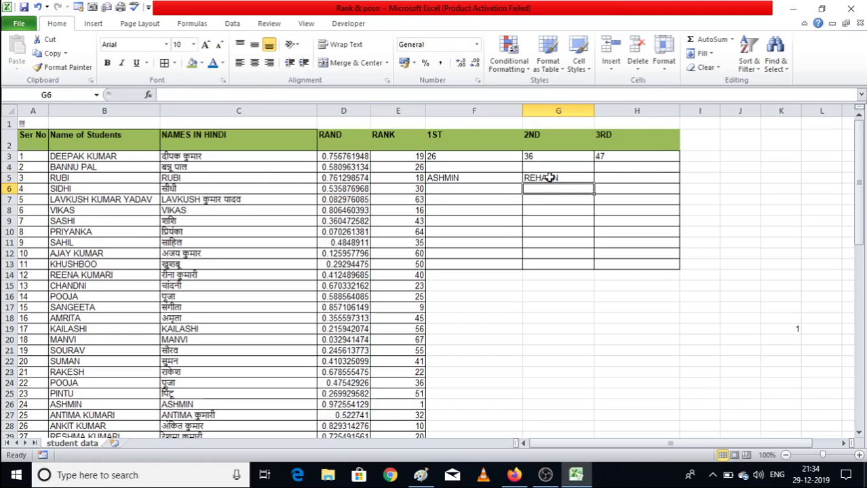
Enter =INDEX(B:B,MATCH(3,E:E,0)) in cell H5 to return the name of the third-ranked student
left_click(615, 178)
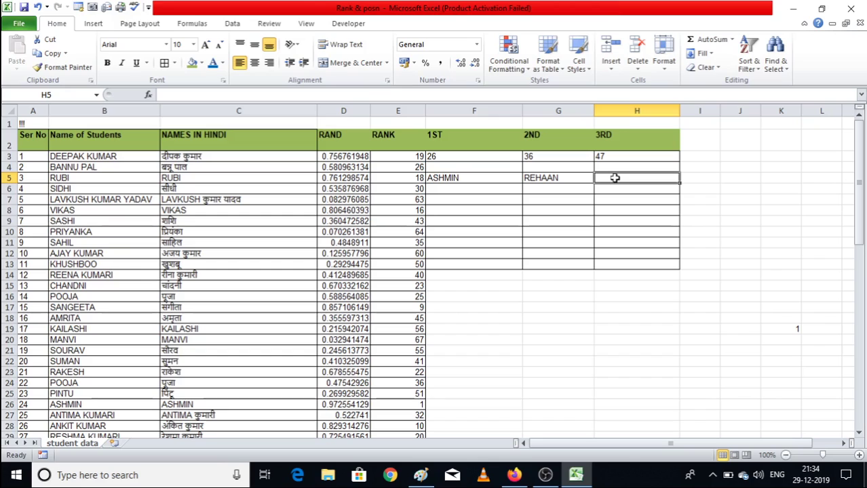
type("=")
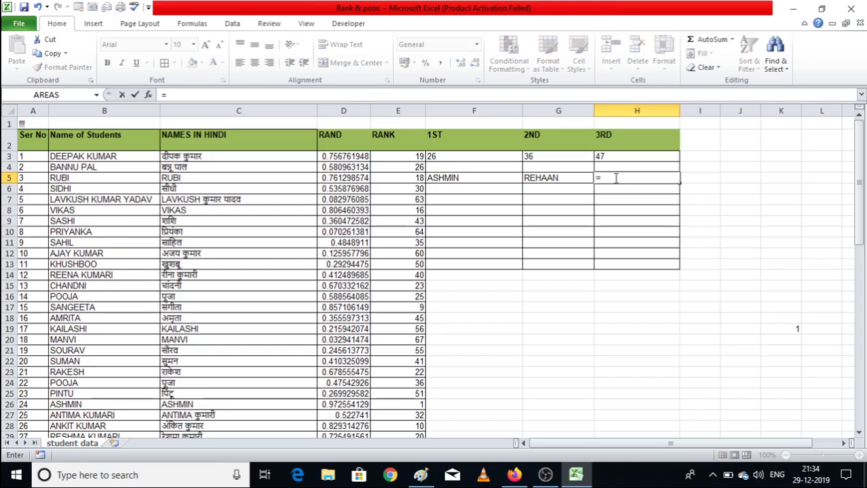
type("in")
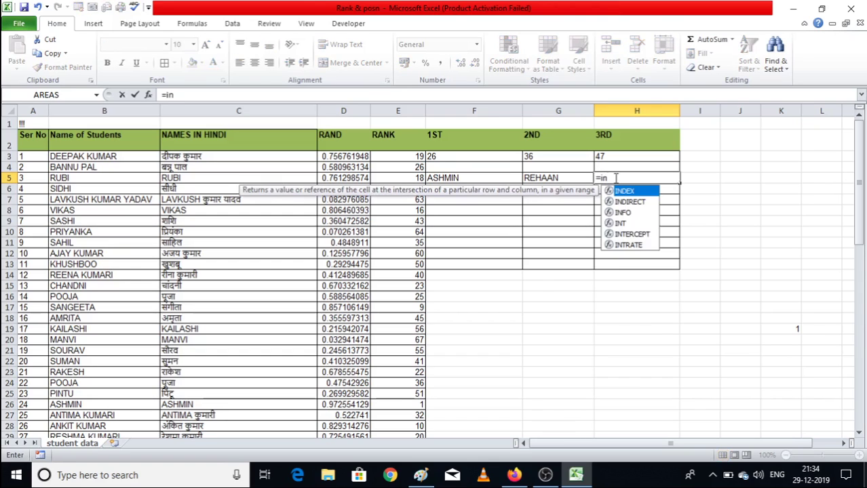
key("Tab")
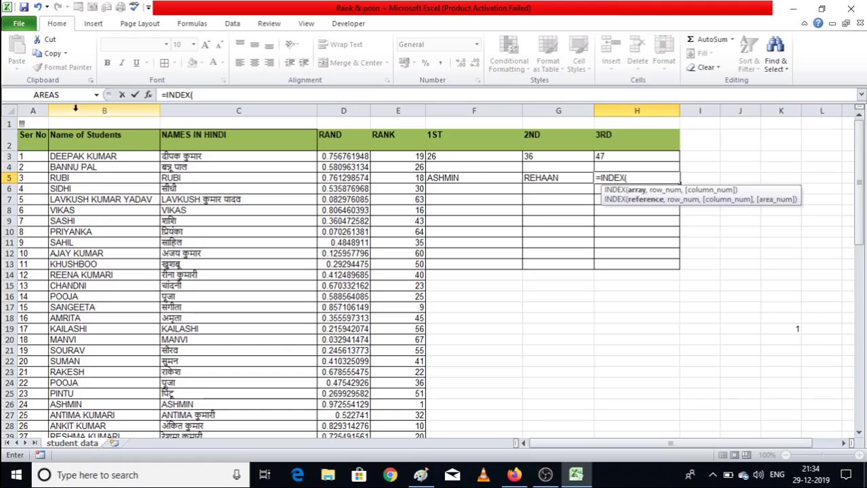
left_click(76, 108)
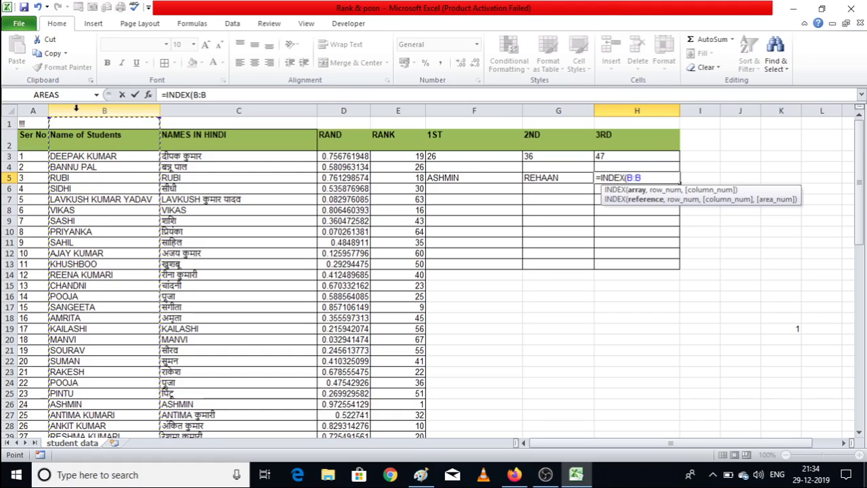
type(",")
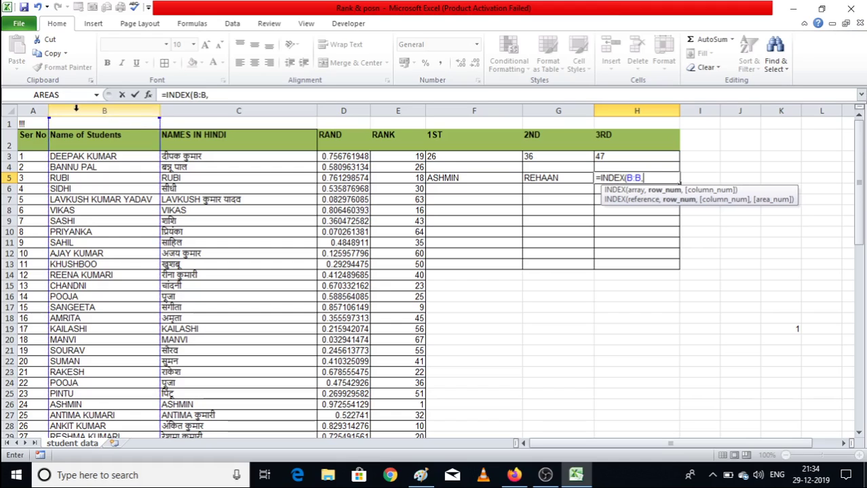
type("match")
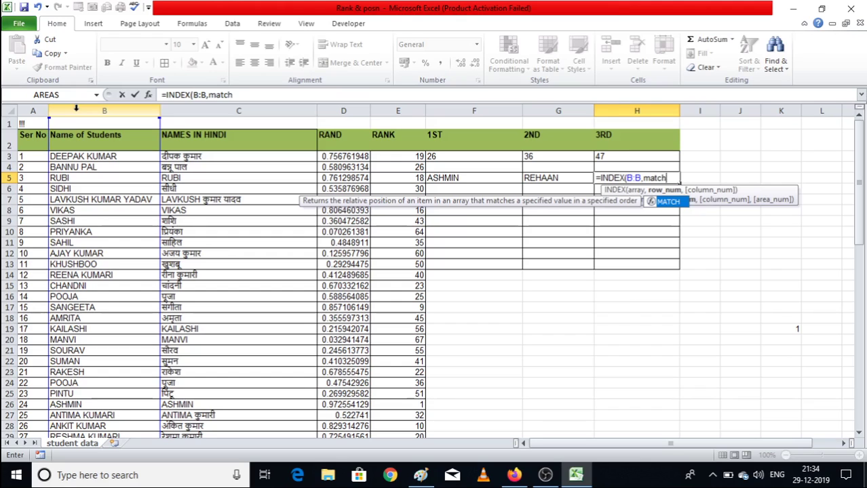
key("Tab")
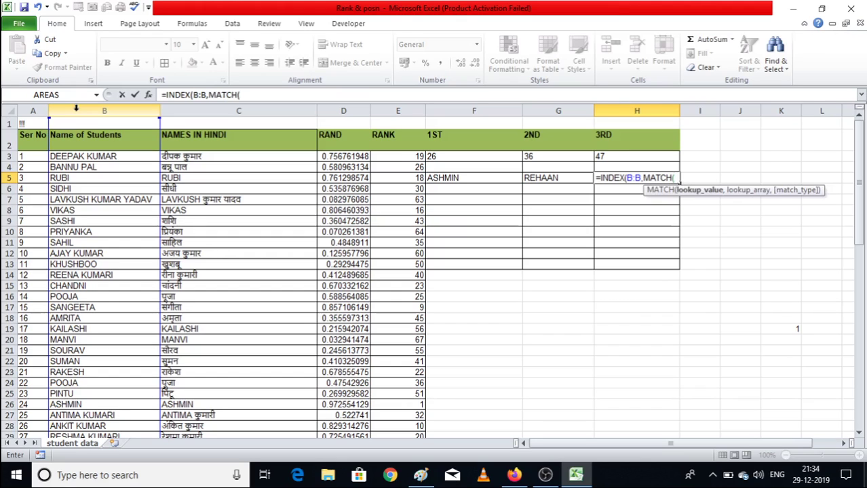
type("3,")
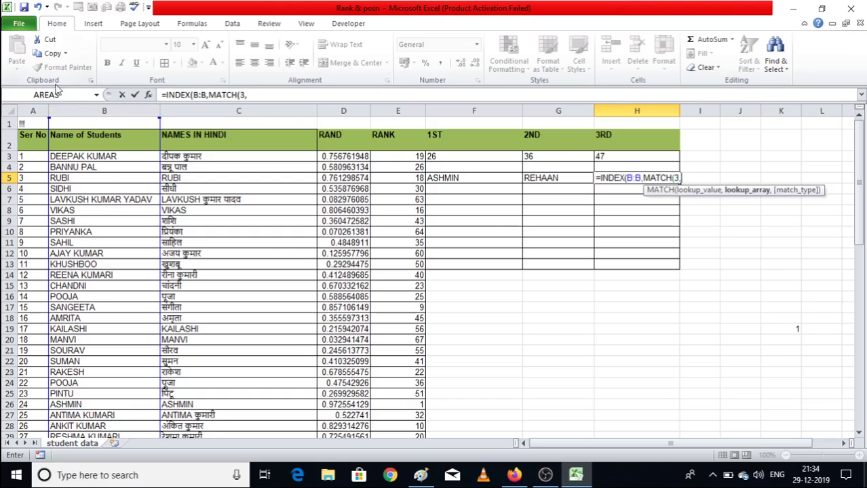
left_click(397, 111)
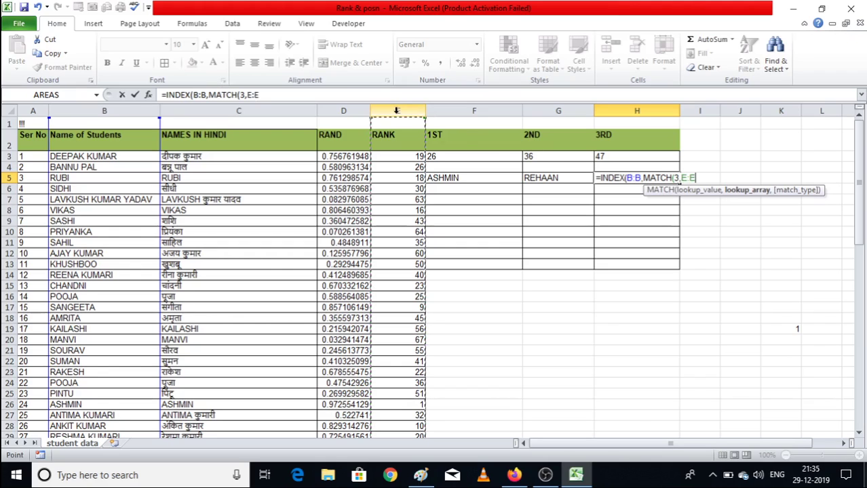
type(",")
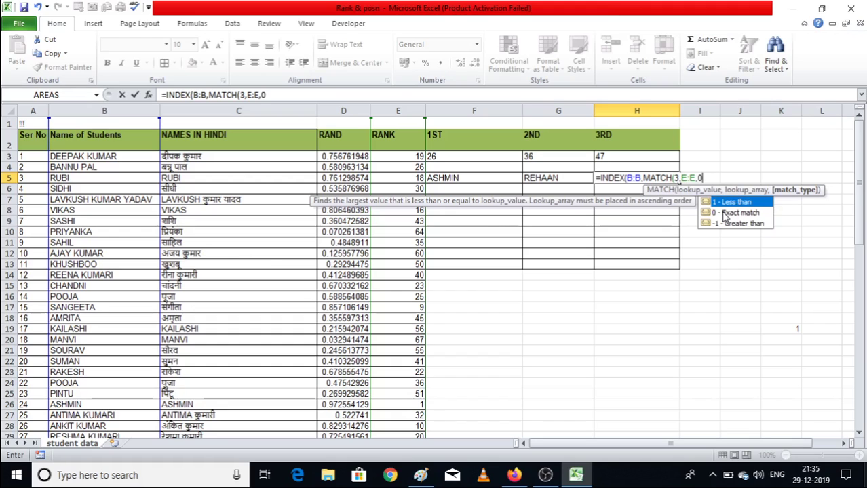
type("0))")
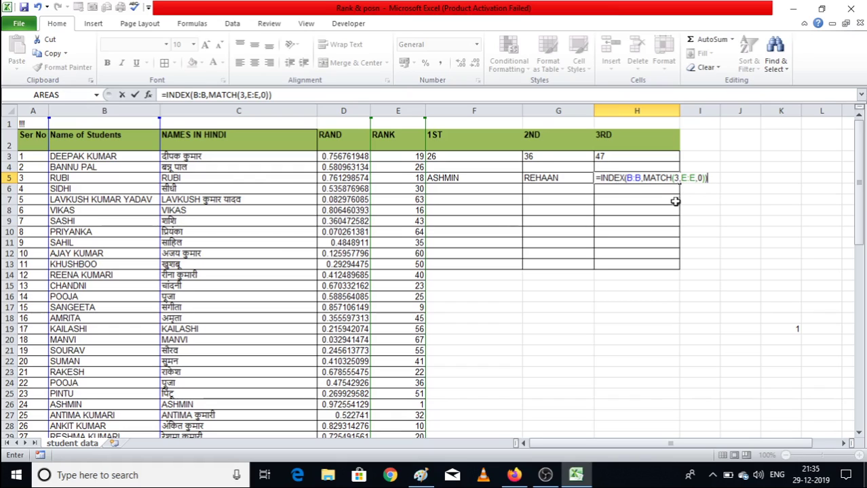
key("Return")
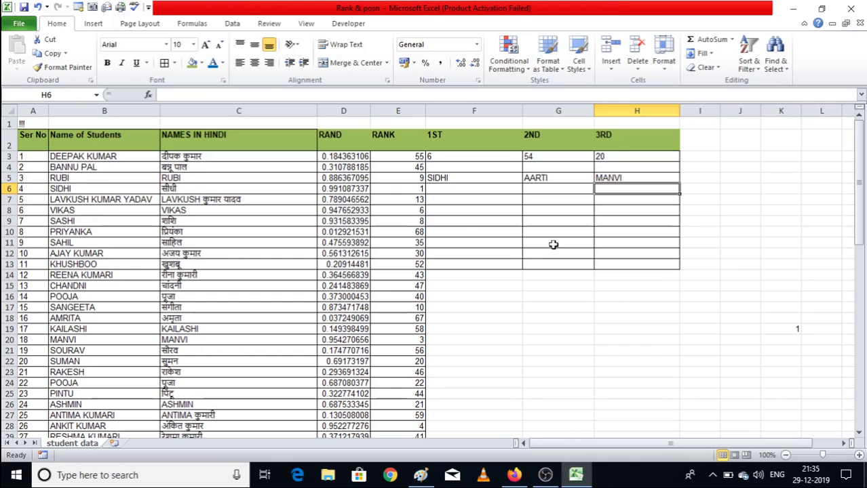
Recalculate the sheet repeatedly to test how the names in F5:H5 follow the newly generated random marks and ranks
key("shift+F8")
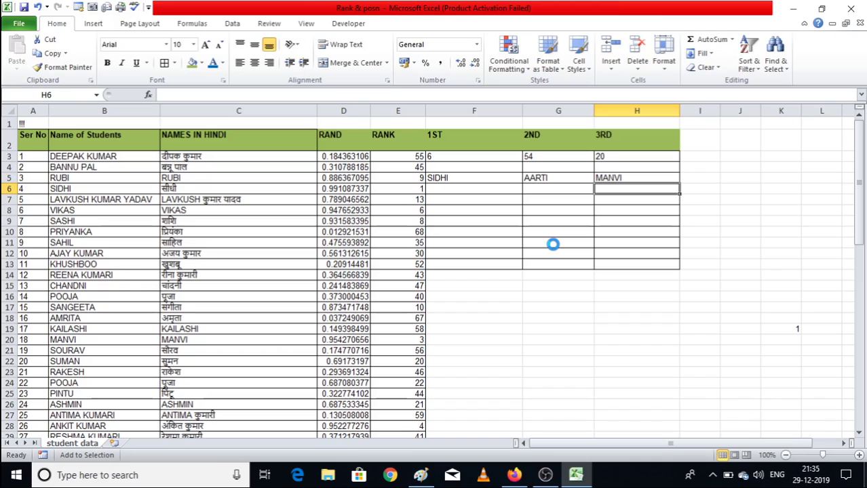
key("shift+F7")
key("F9")
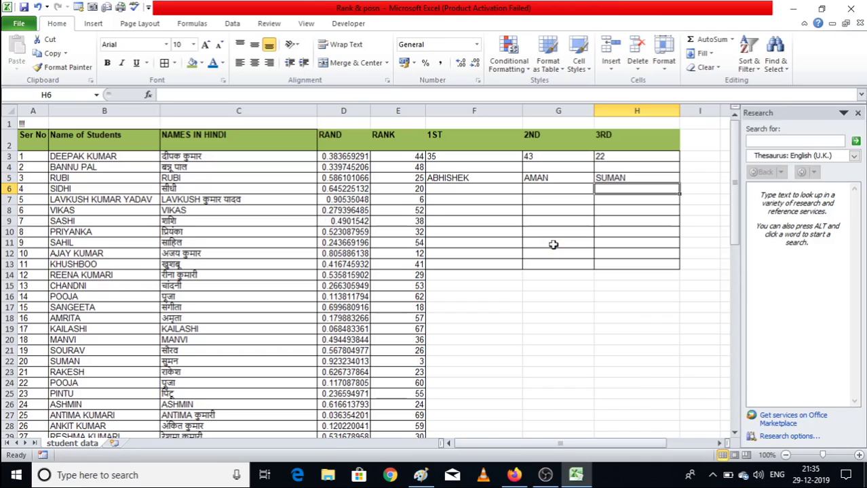
left_click(478, 349)
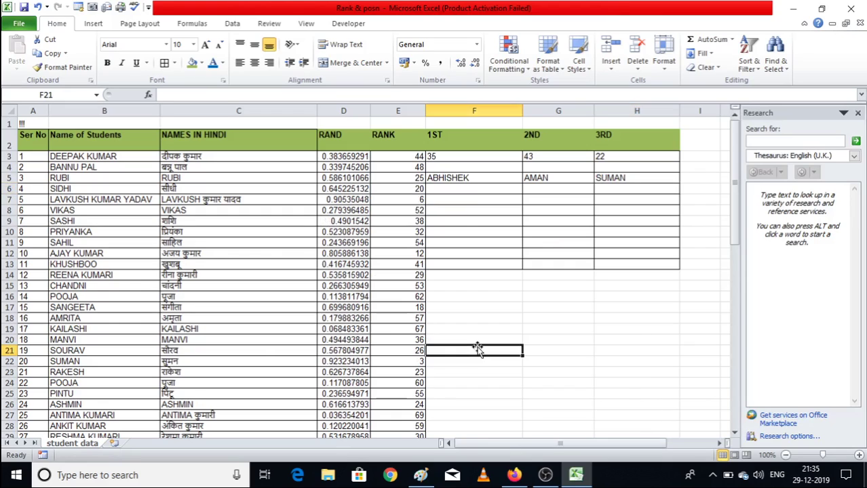
key("F9")
key("F9")
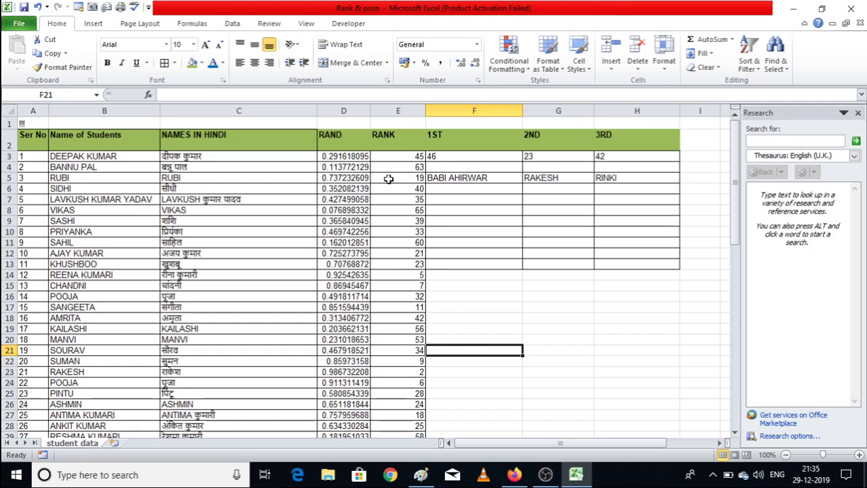
key("F9")
key("F9")
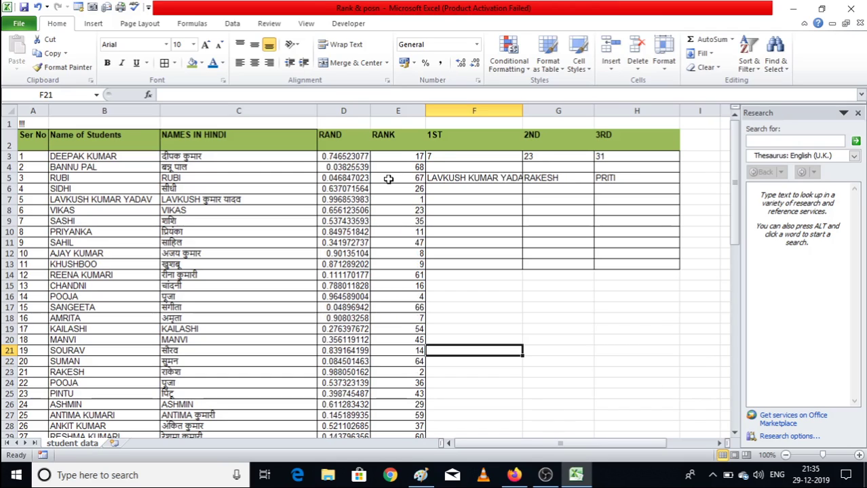
key("F9")
key("F9")
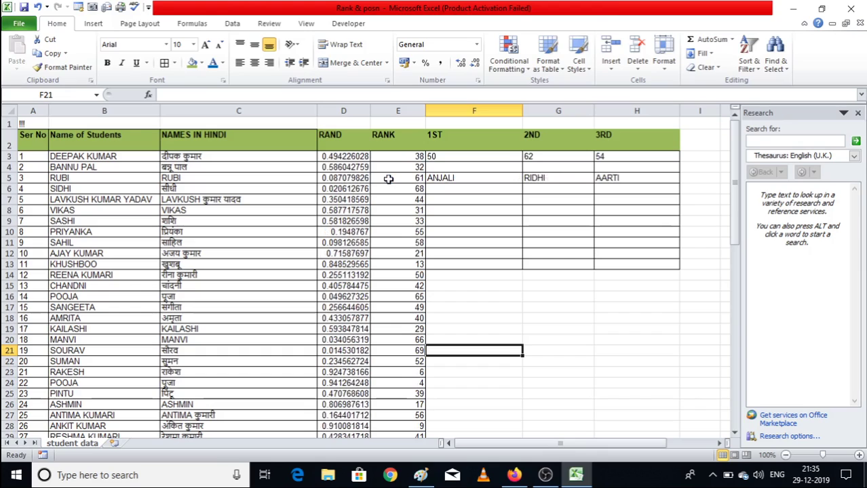
key("F9")
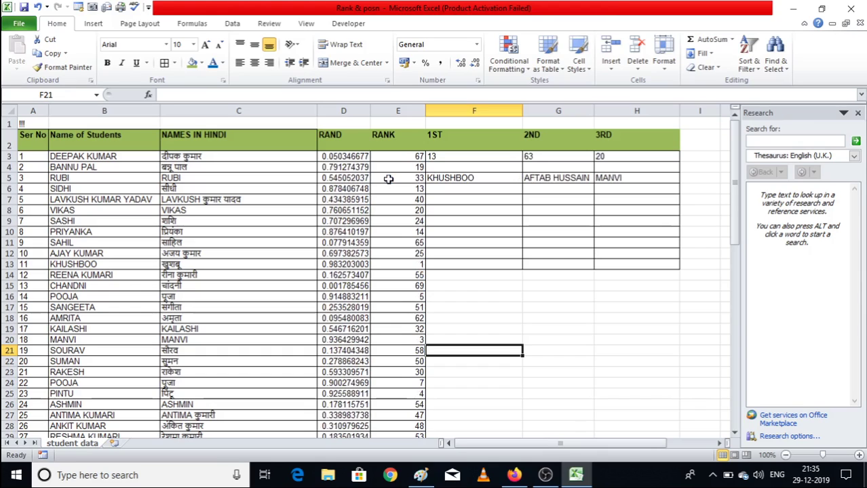